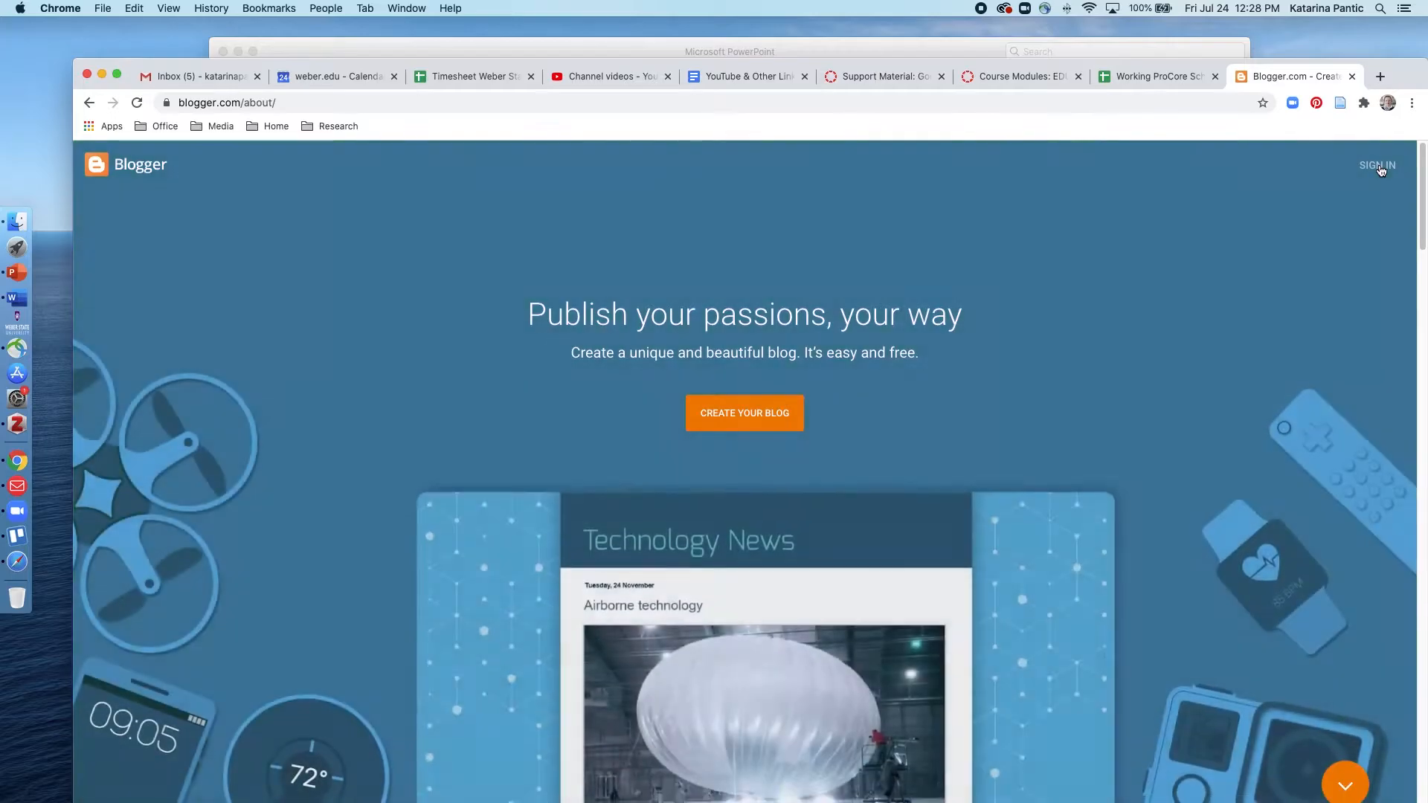
- Sign in with the Google account and title the new blog "Kat's Teaching Tips"
click(1380, 166)
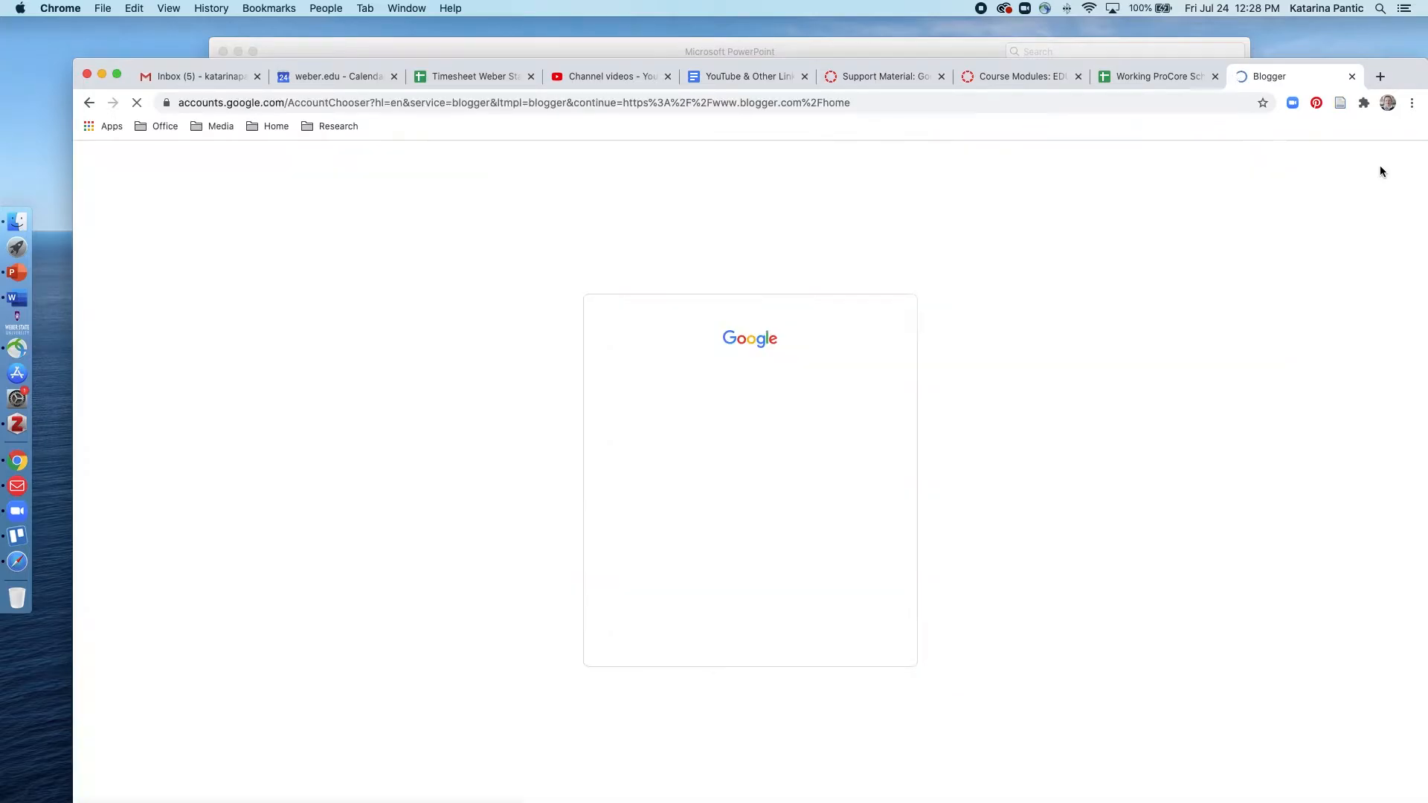
click(733, 428)
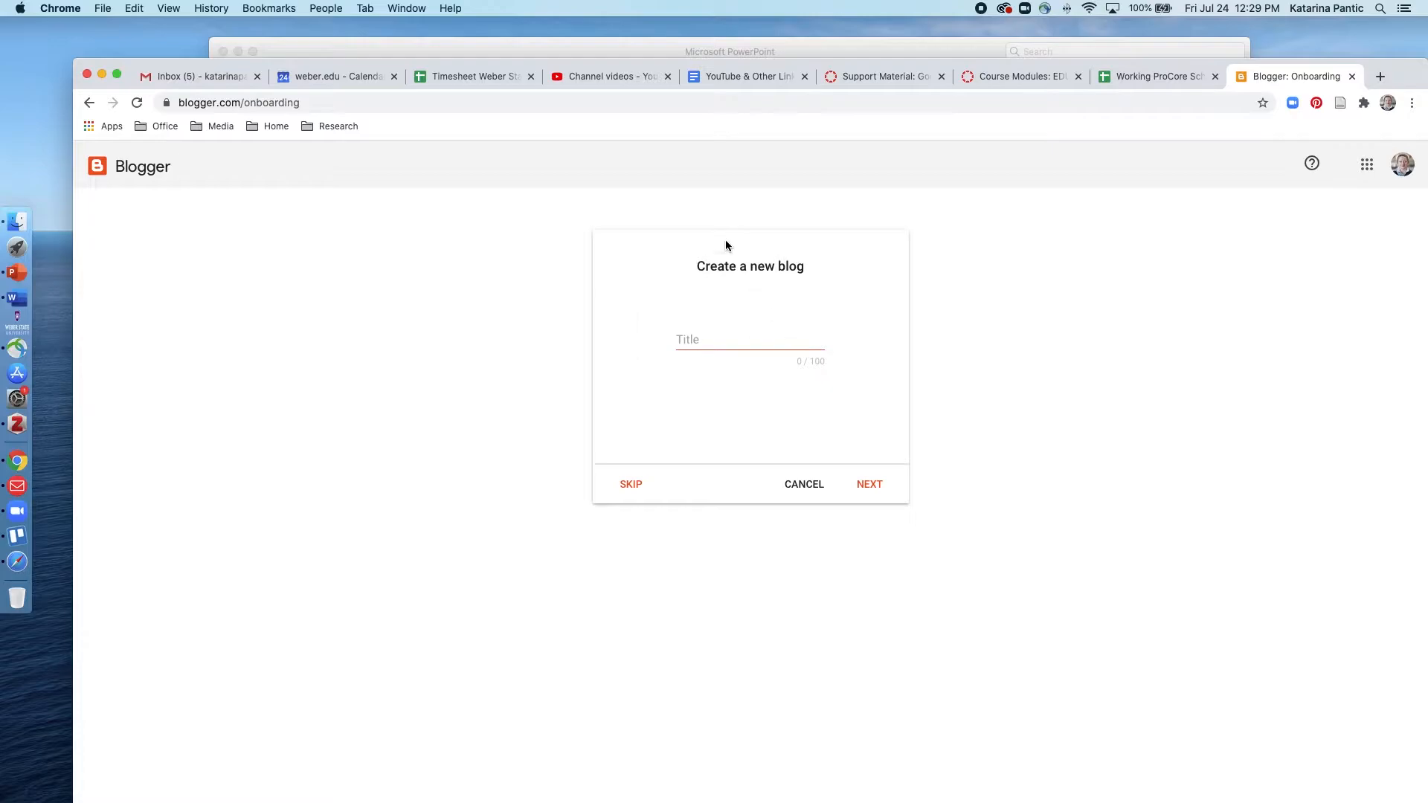
click(749, 340)
text(at's Teaching Tips)
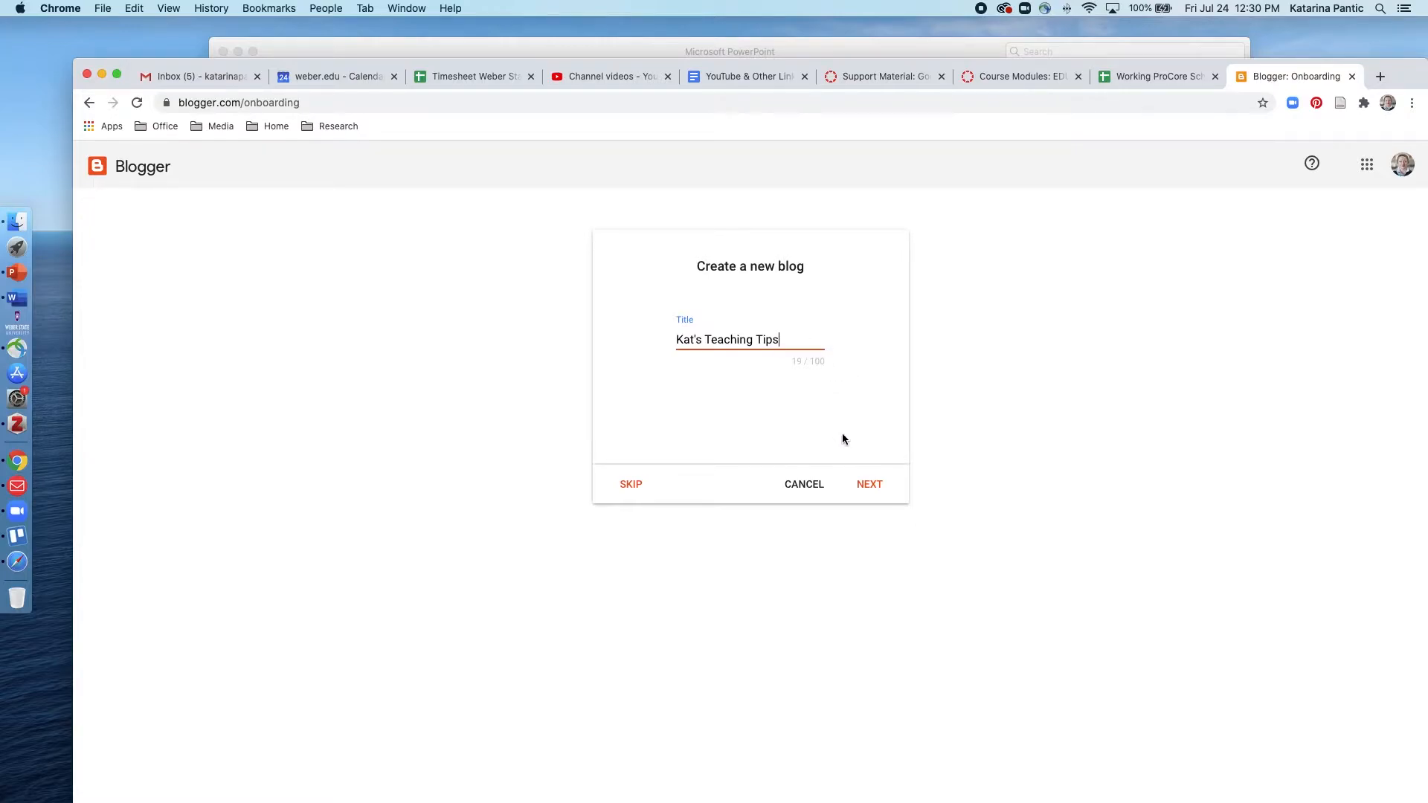
click(873, 487)
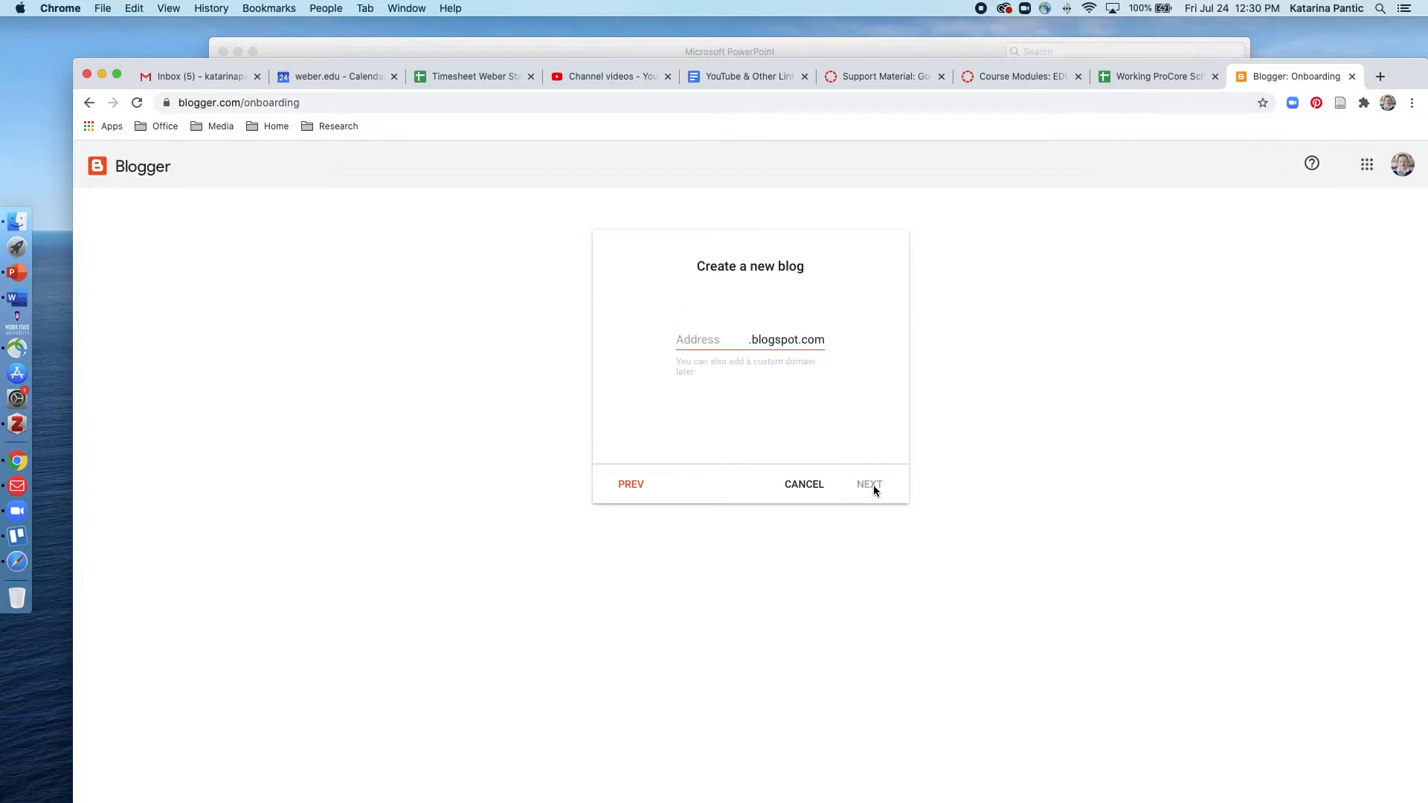
- Set the new blog's address to katsteachingtips.blogspot.com
click(710, 340)
text(k)
text(atsteachingtip)
text(s)
click(746, 392)
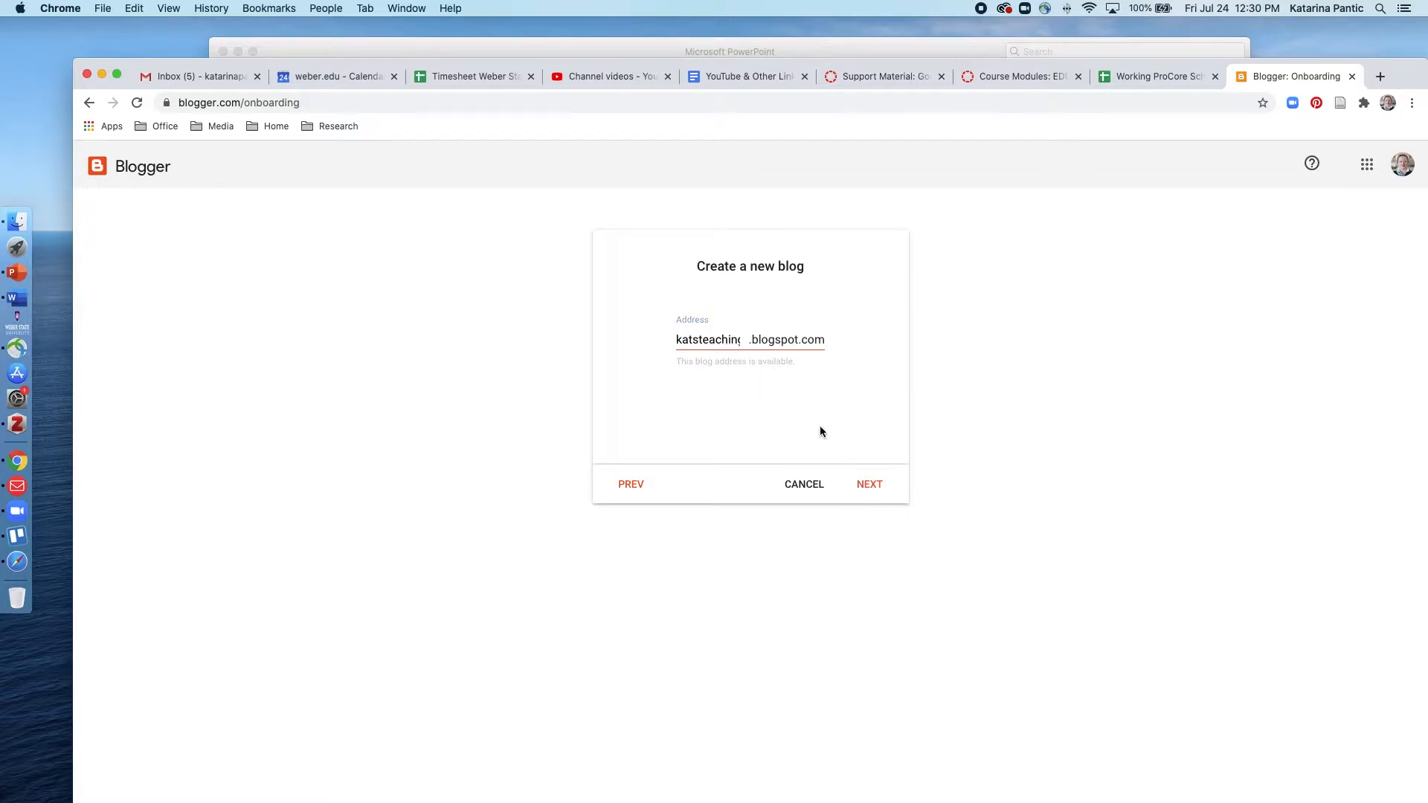
click(870, 488)
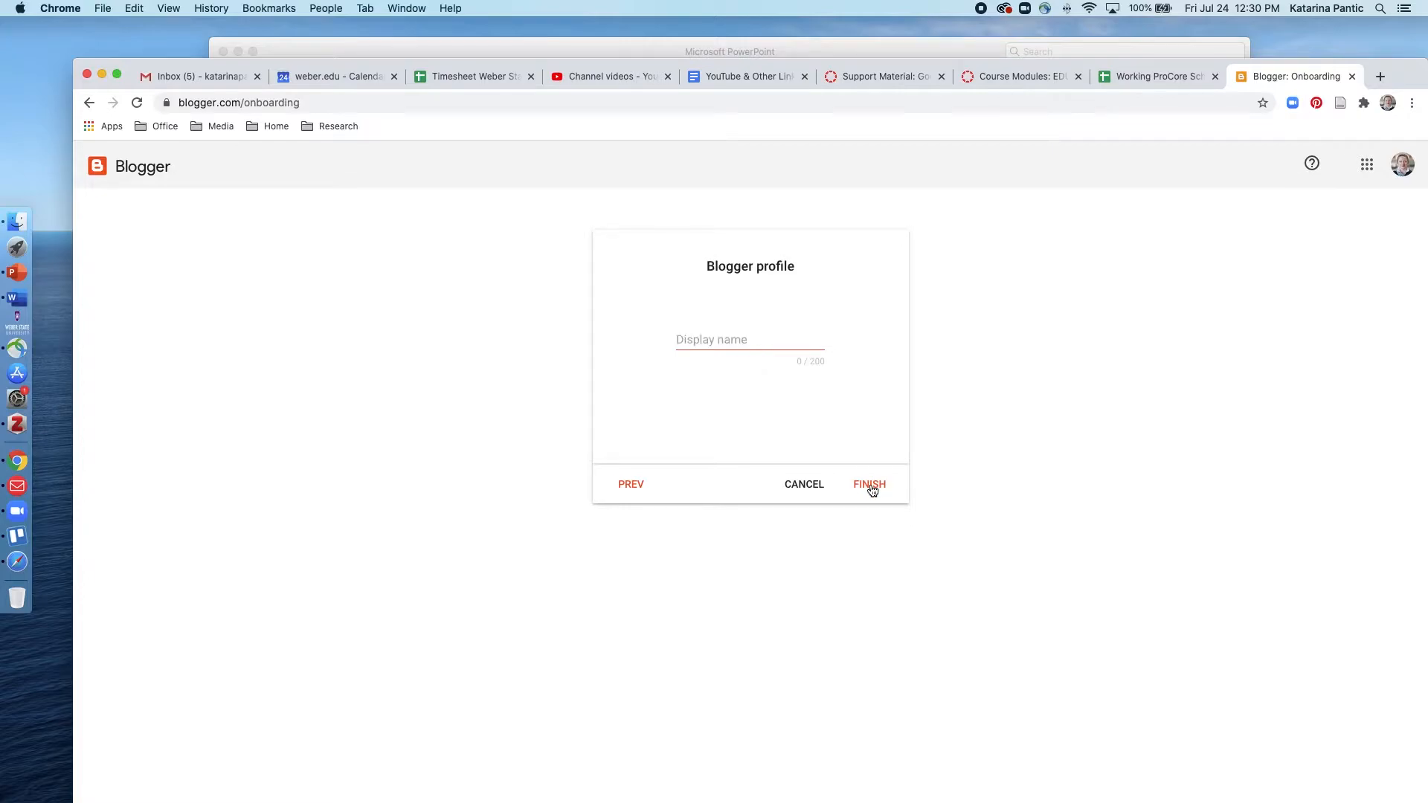
- Set the profile display name to "Kat's Teaching Tips" and finish creating the blog
click(723, 342)
text(Kat')
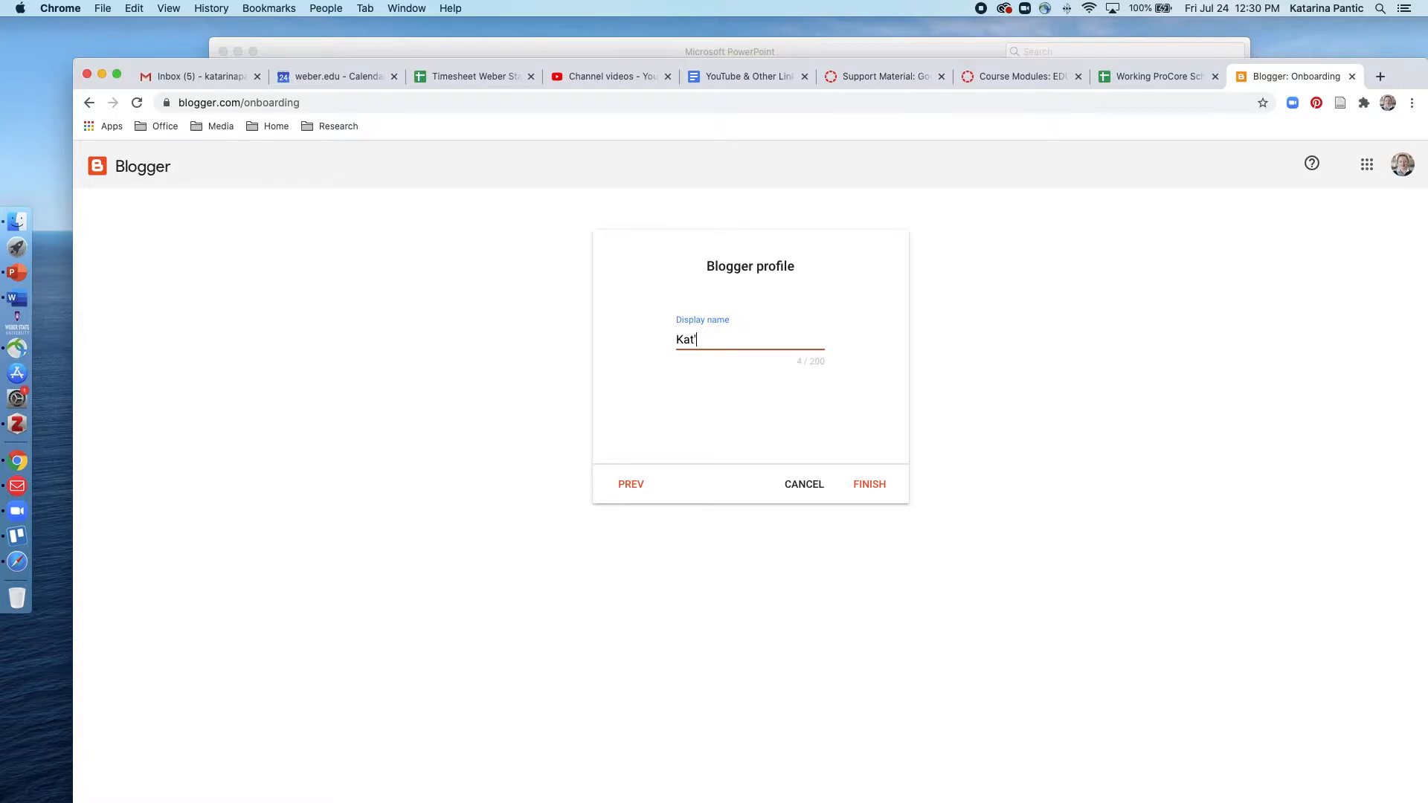
text(s Teaching Tips)
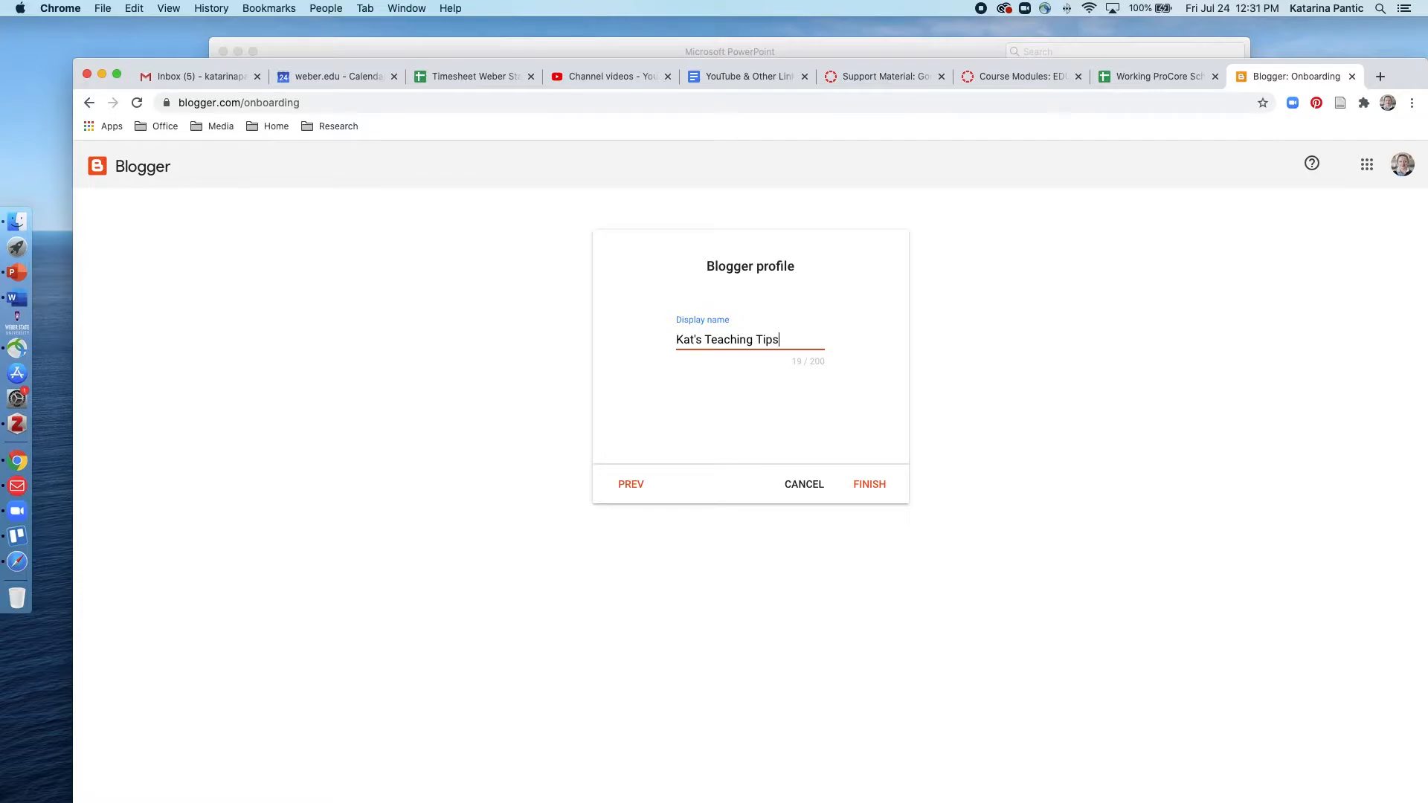
click(874, 485)
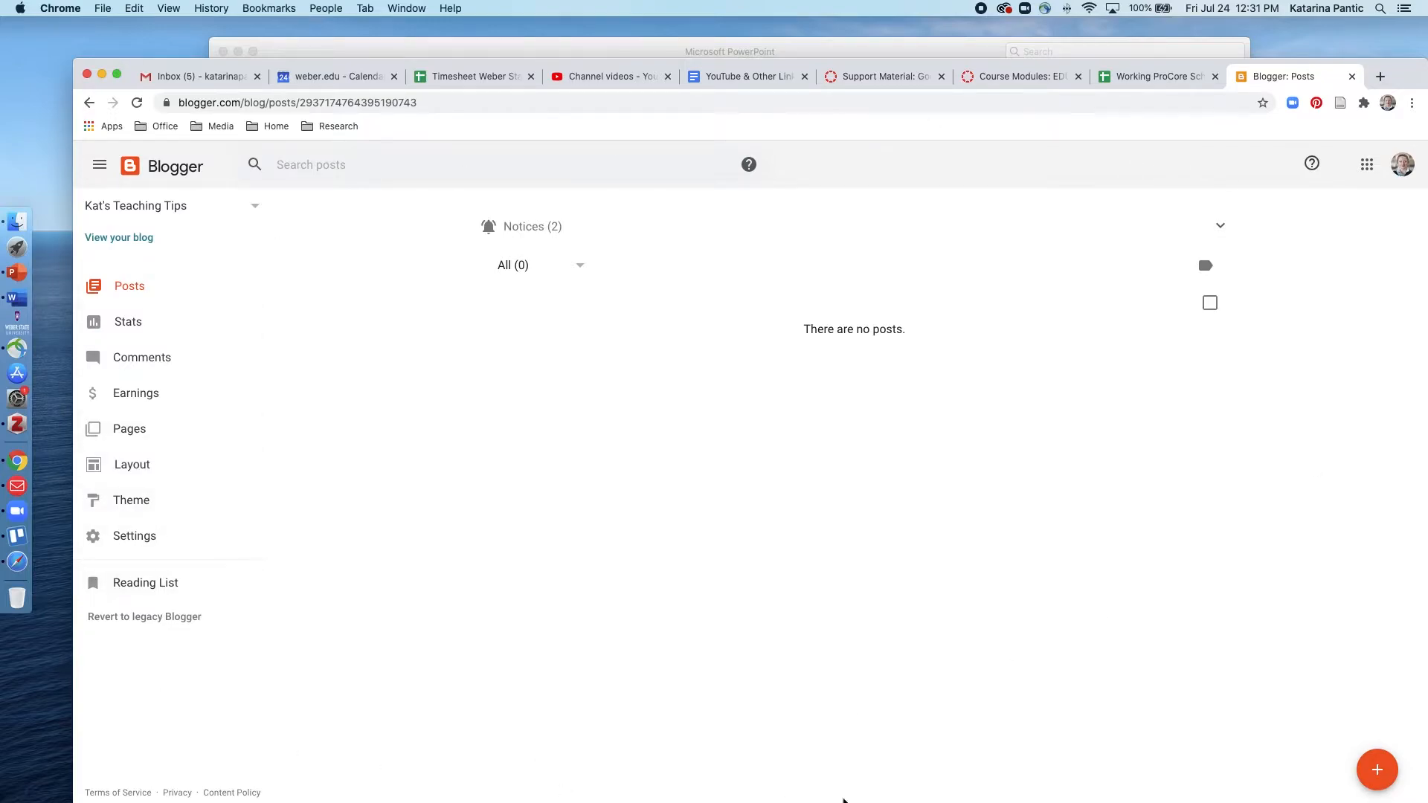
- View the live blog page, and return to the dashboard to open the blog's theme gallery
click(139, 238)
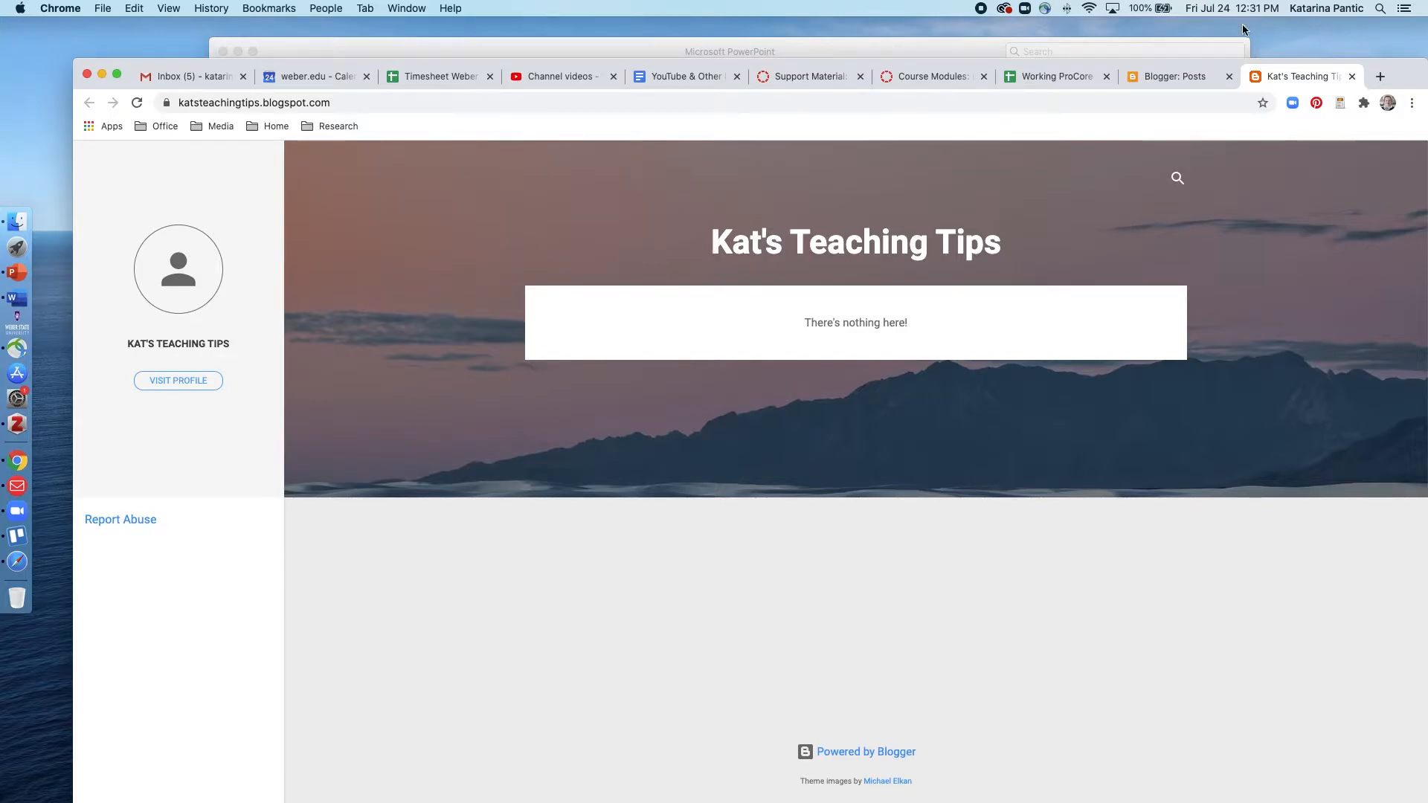
click(1168, 84)
click(132, 464)
click(141, 500)
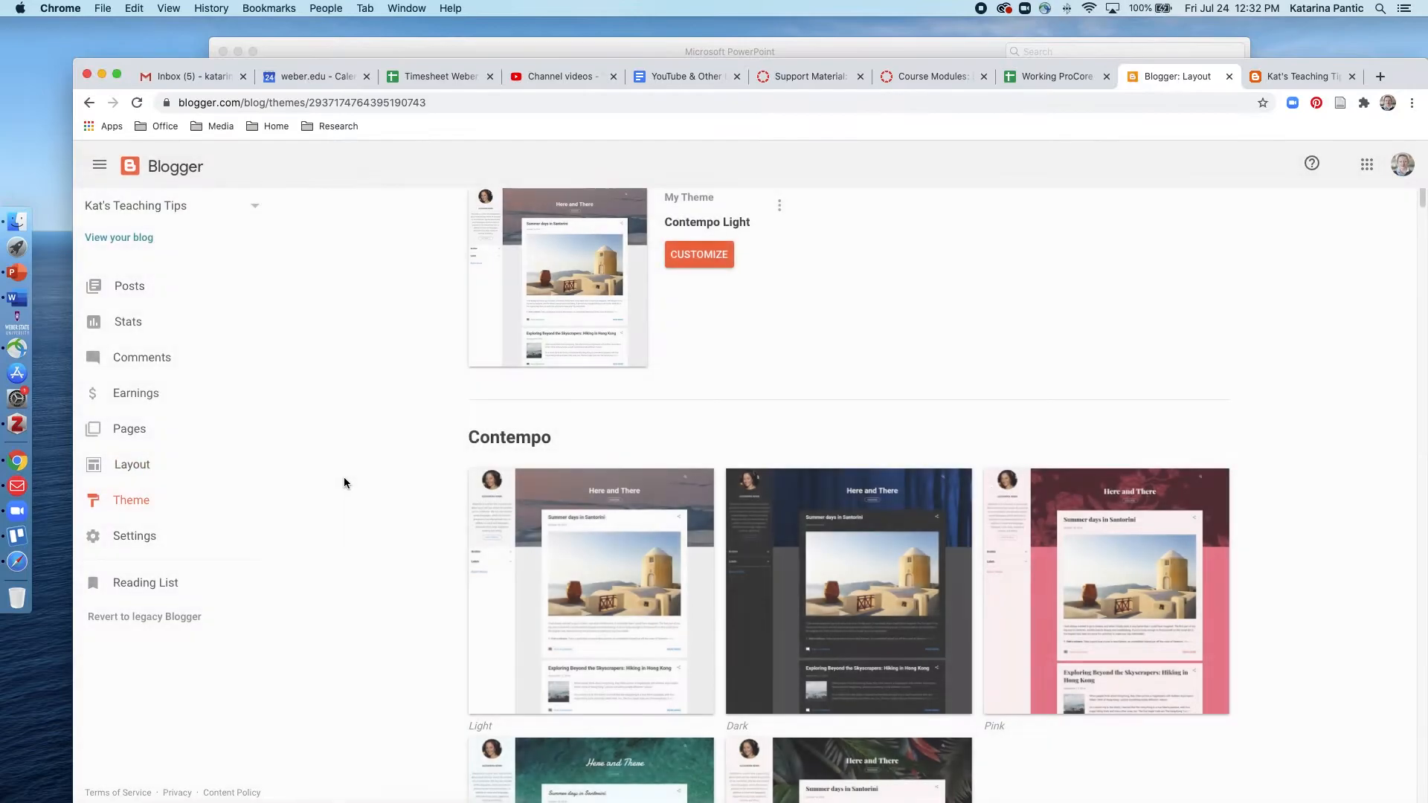
- Examine the available blog themes in the gallery, from Contempo and Soho through Awesome Inc
scroll(1005, 435, down, 5)
scroll(1007, 439, up, 3)
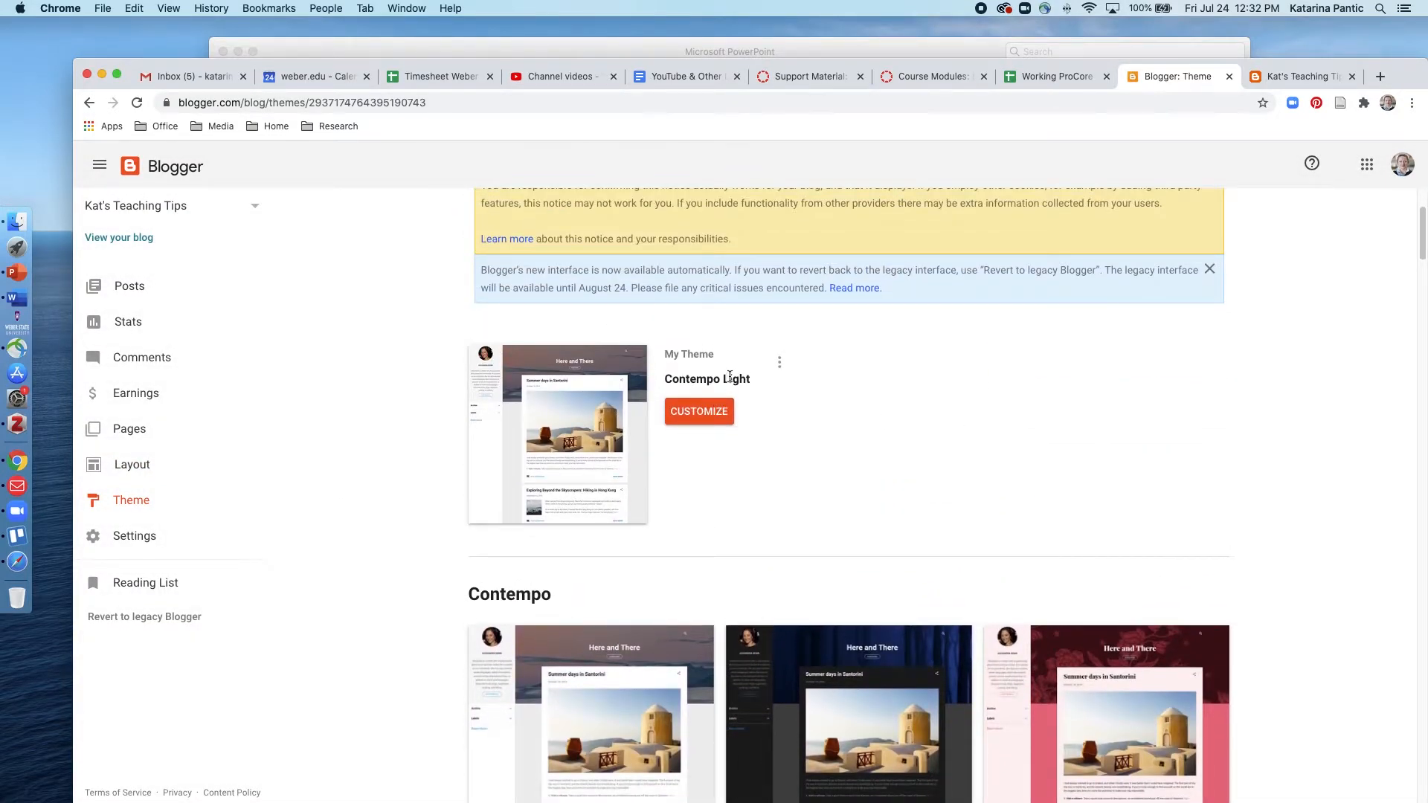
scroll(743, 381, down, 4)
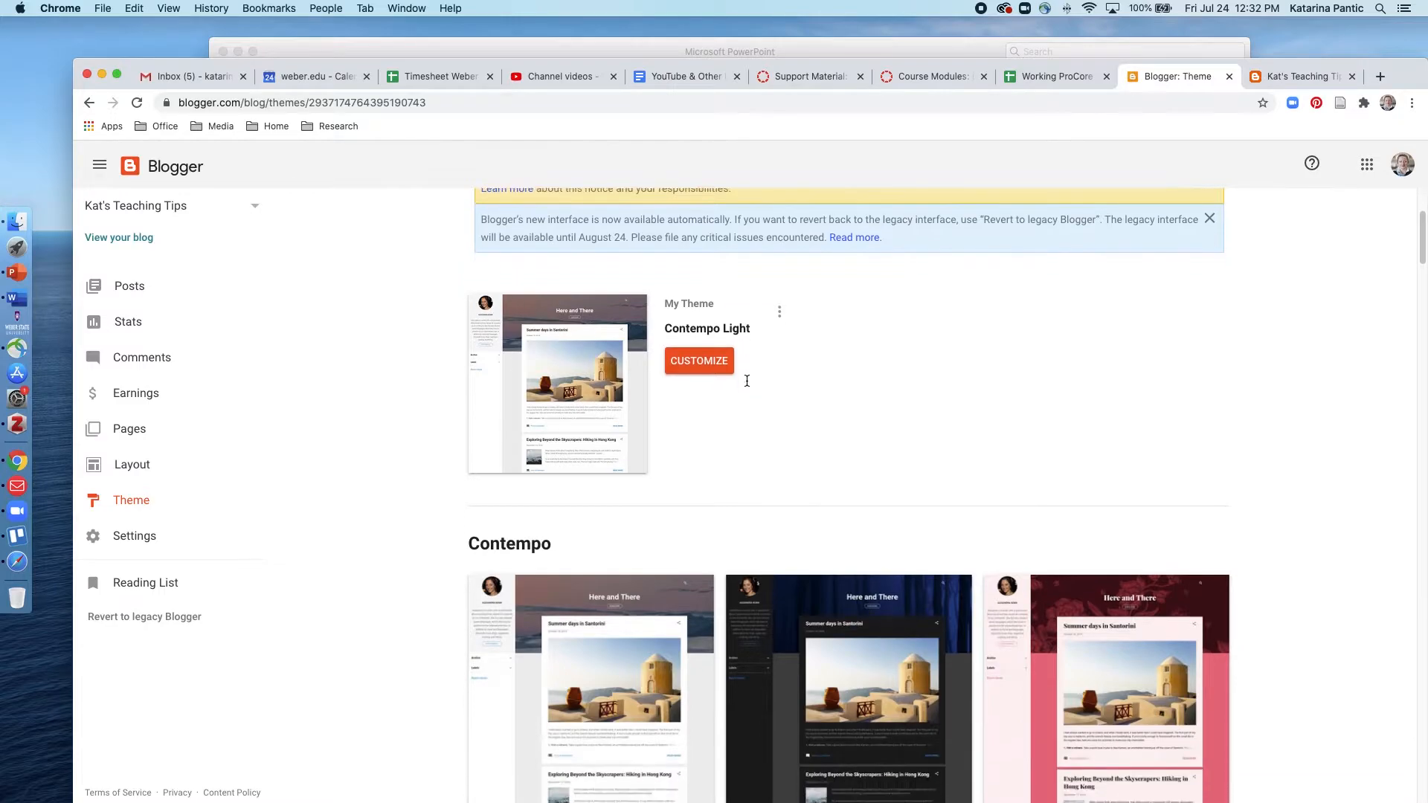
scroll(747, 383, down, 3)
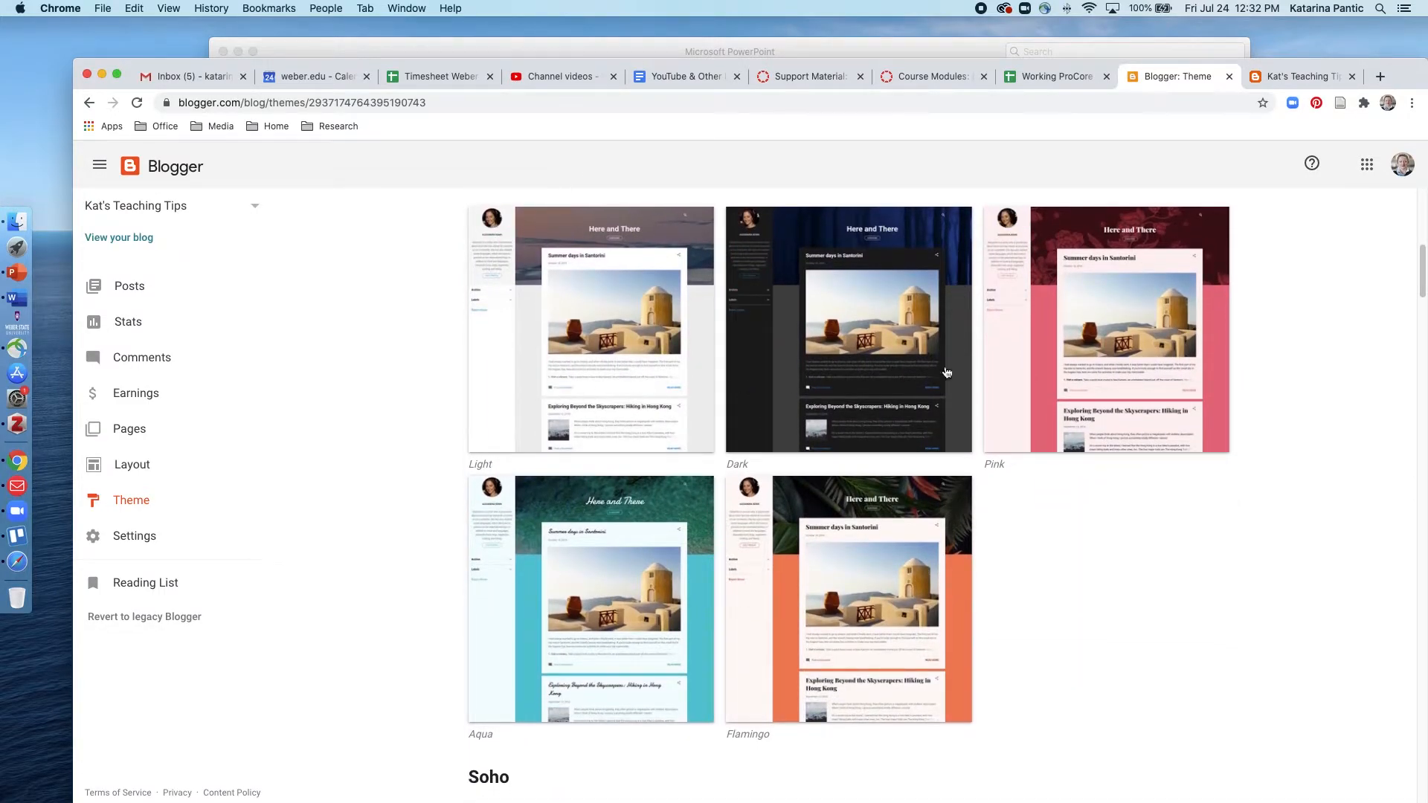
scroll(823, 381, down, 9)
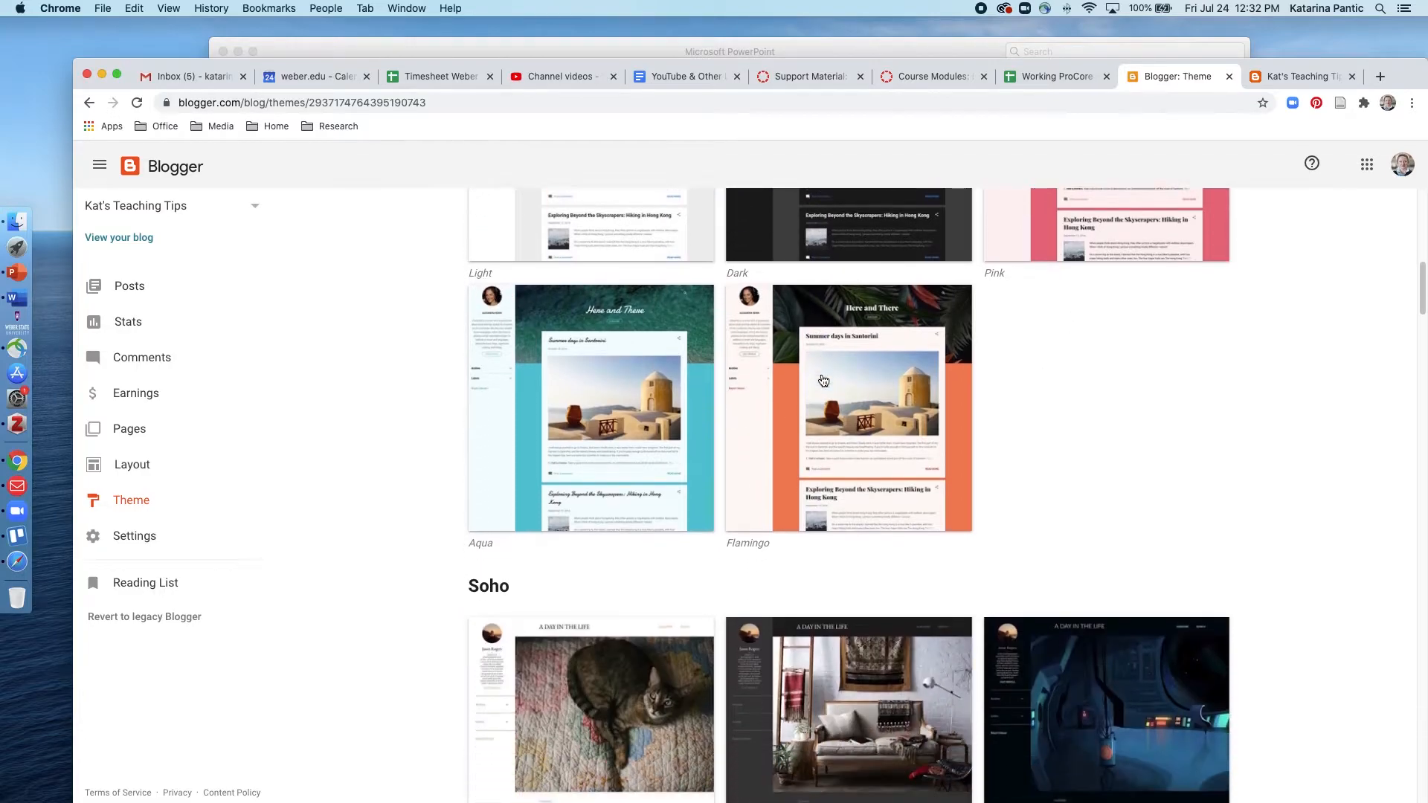
scroll(823, 381, up, 1)
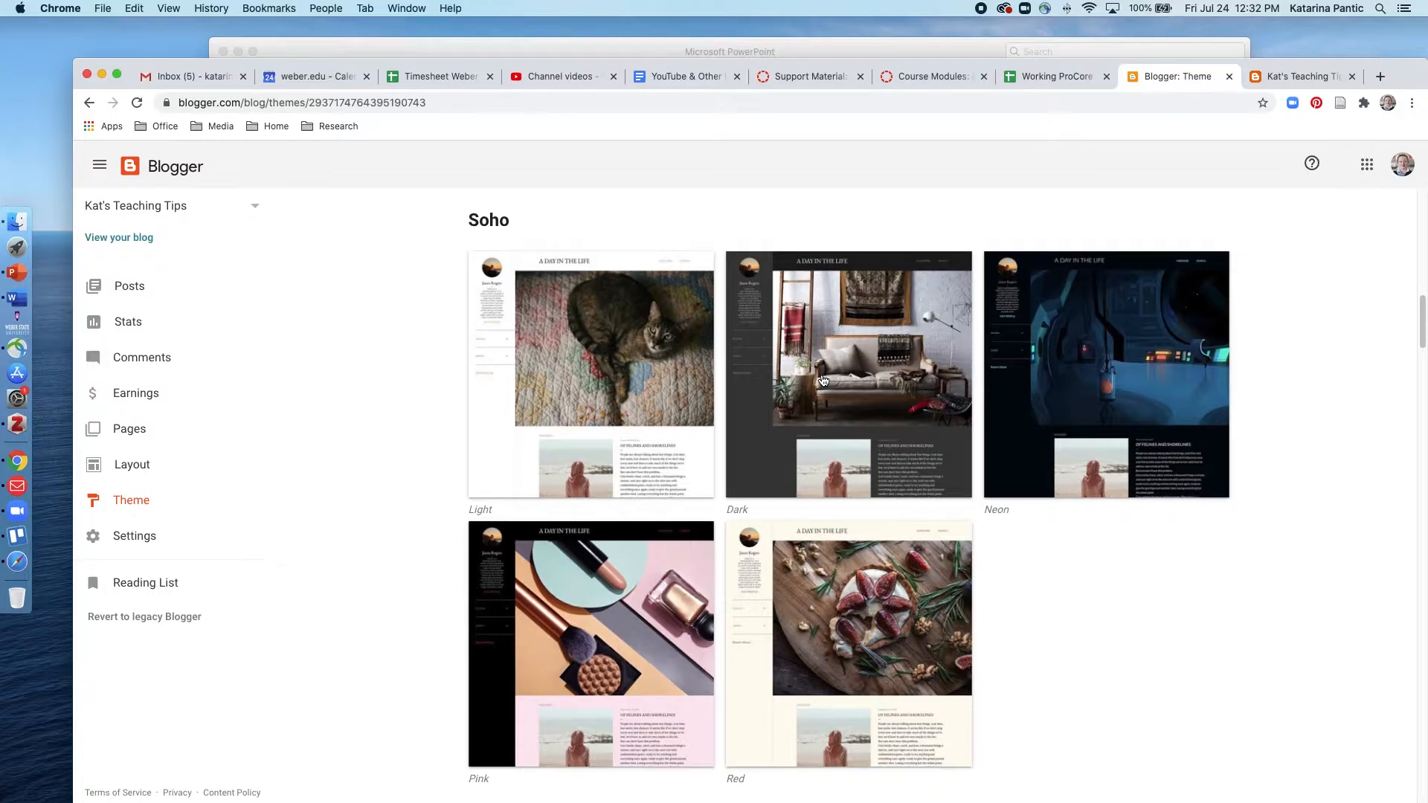
scroll(824, 381, down, 8)
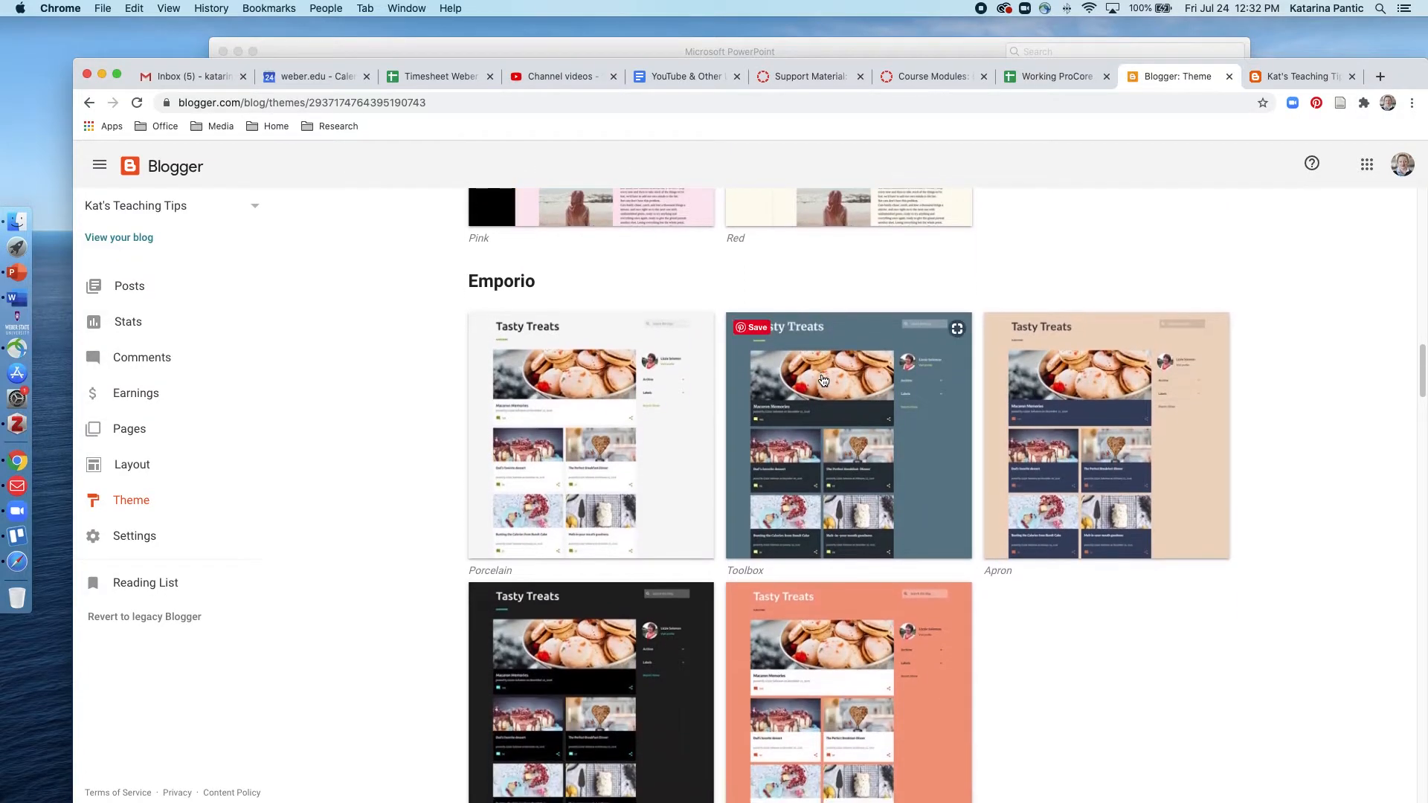
scroll(823, 381, down, 9)
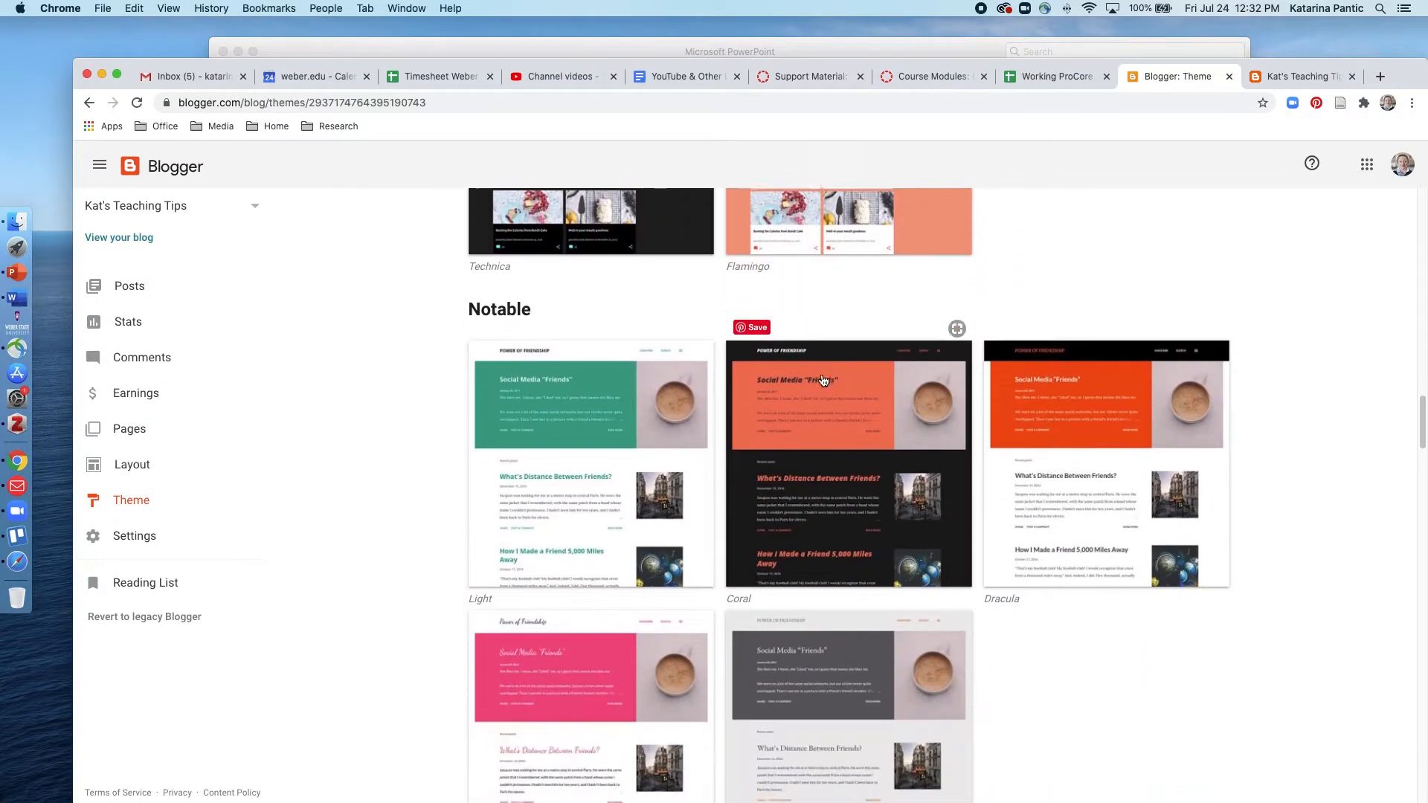
scroll(823, 381, down, 11)
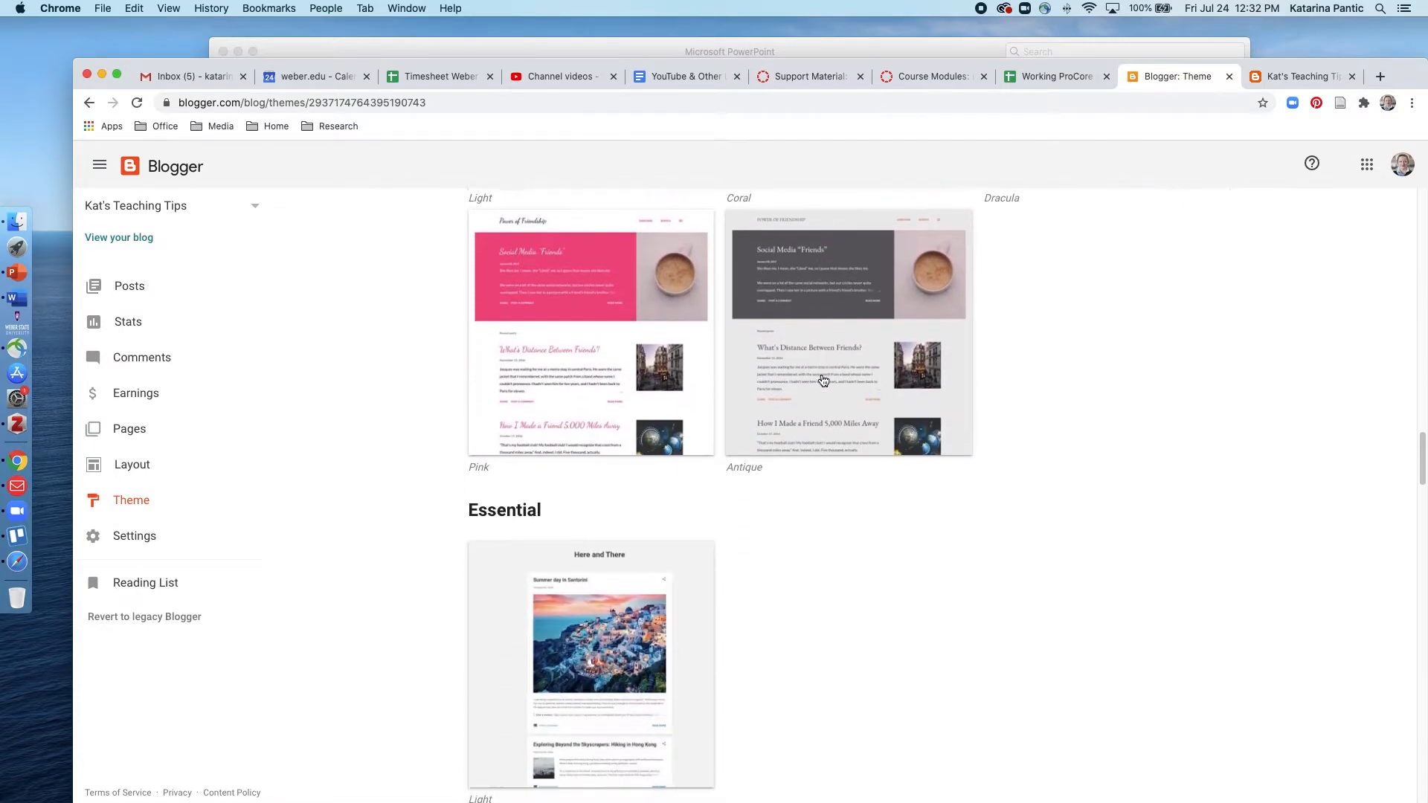
scroll(824, 380, down, 1)
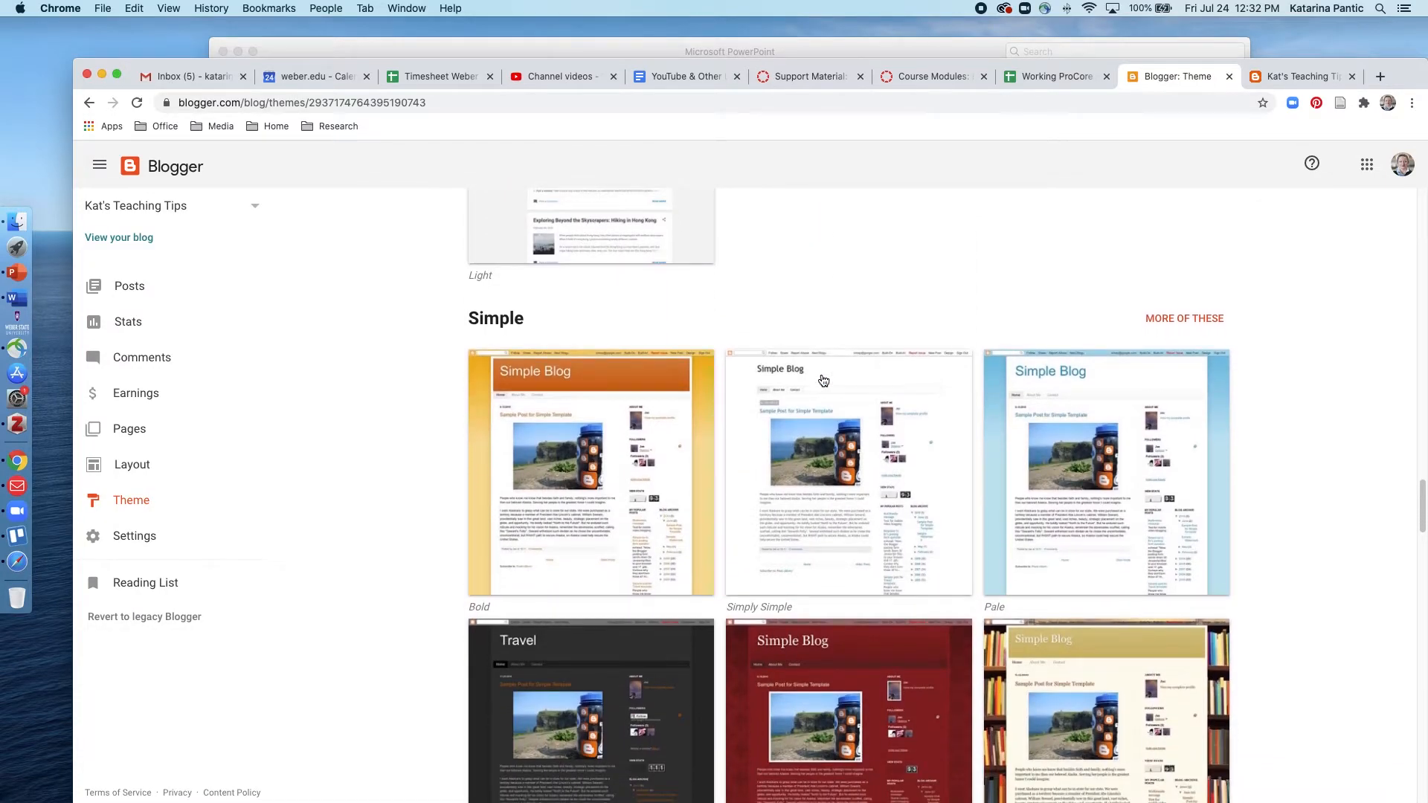
scroll(823, 381, down, 9)
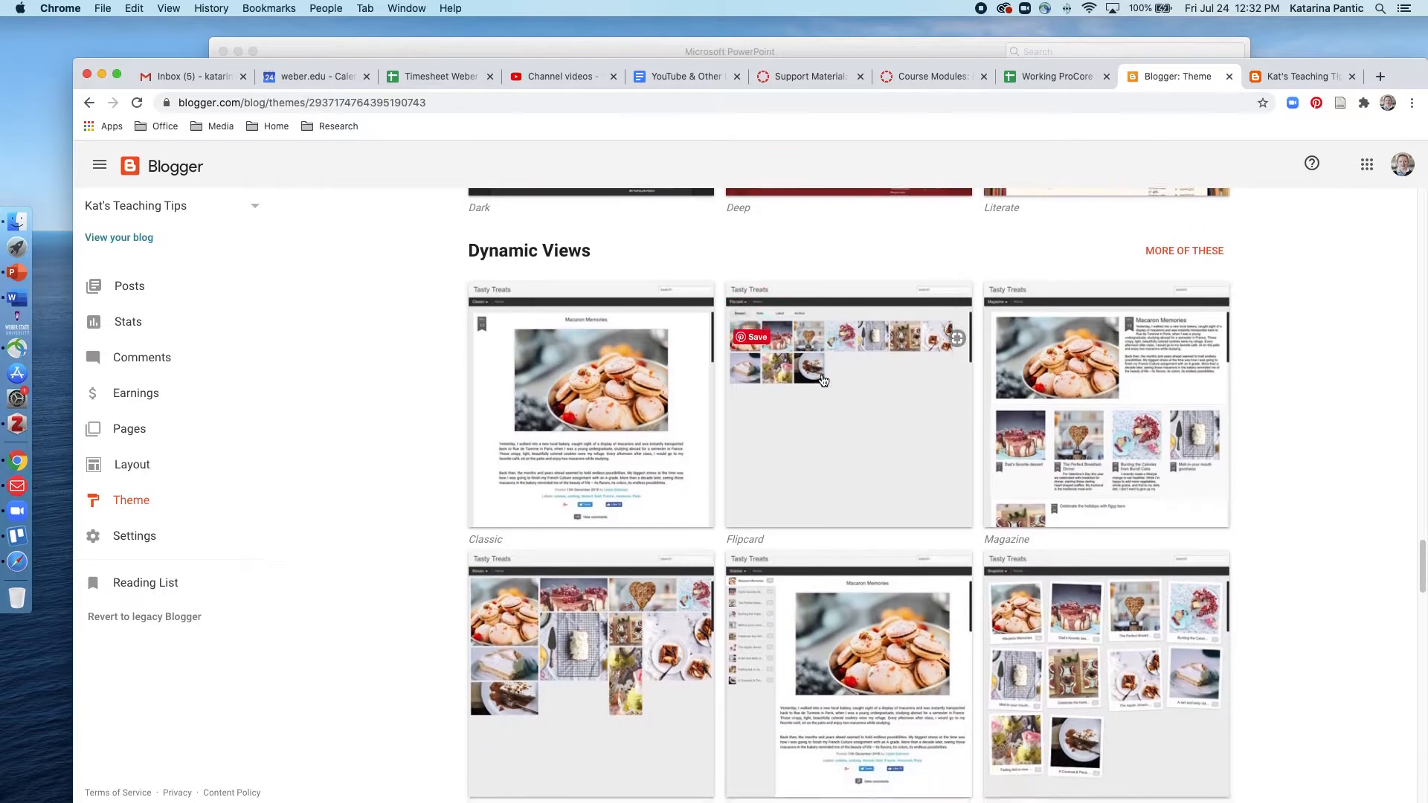
scroll(823, 381, down, 5)
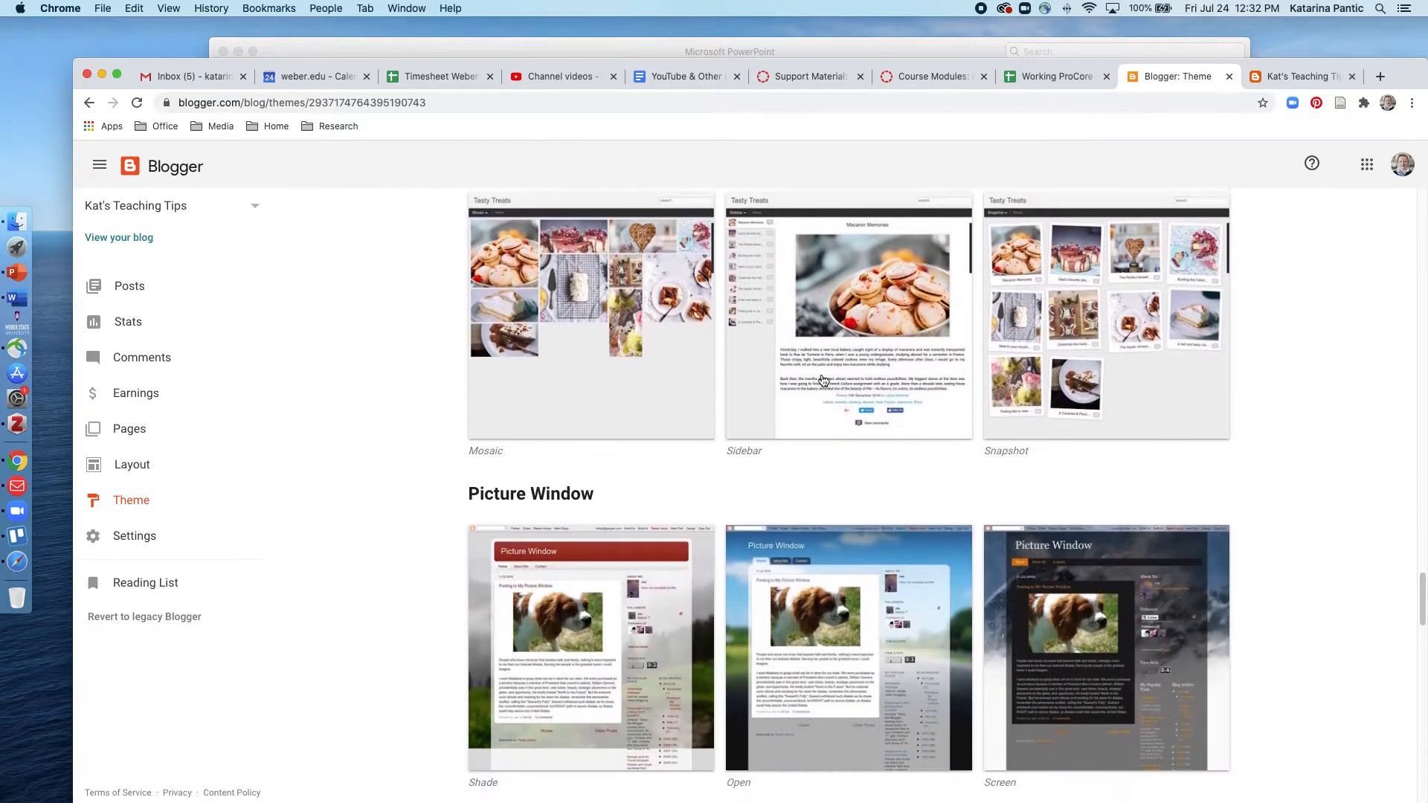
scroll(823, 381, down, 3)
scroll(822, 373, down, 3)
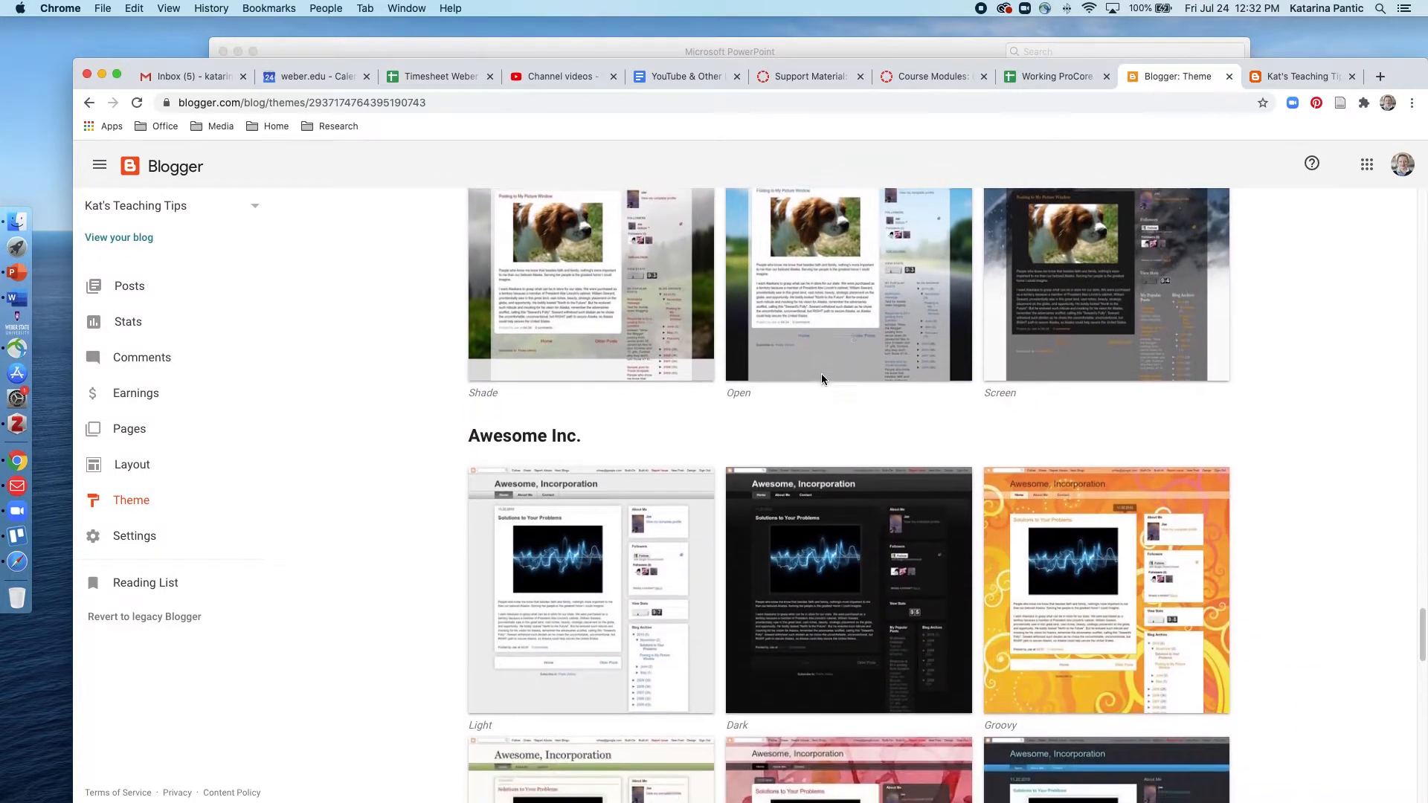
scroll(821, 373, down, 4)
- Apply the Picture Window Shade theme to the blog and accept the gadget notice
scroll(823, 380, up, 9)
scroll(823, 381, down, 5)
click(621, 473)
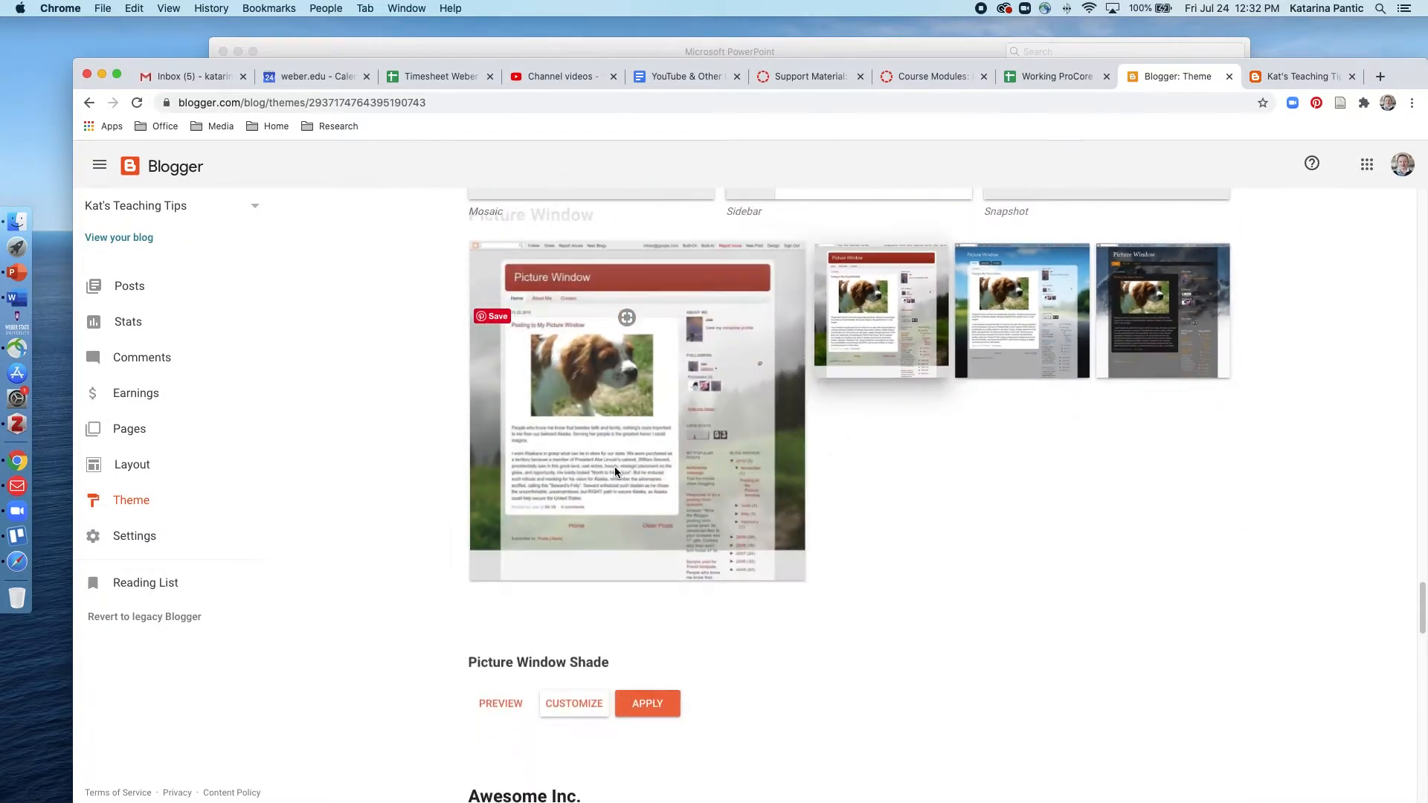
click(664, 677)
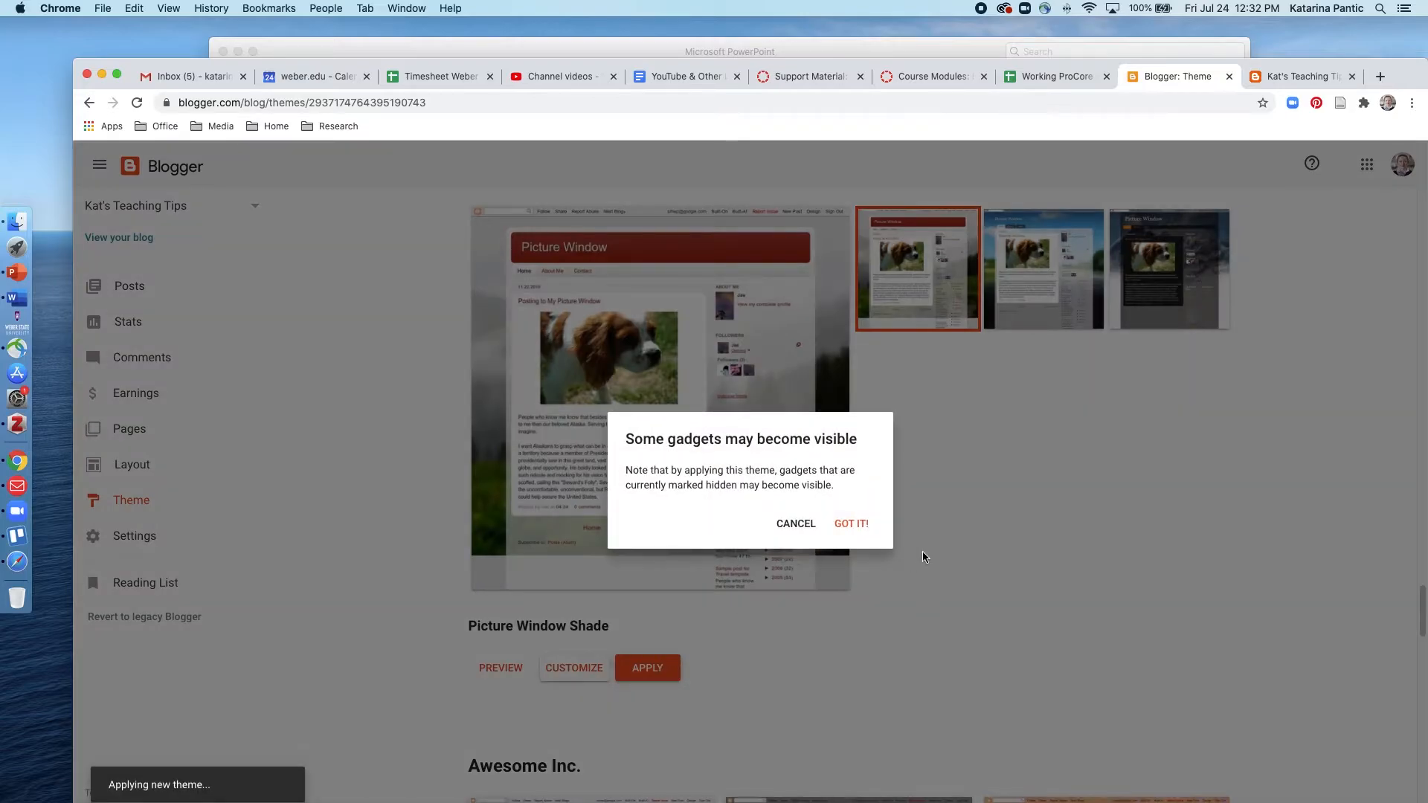
click(857, 526)
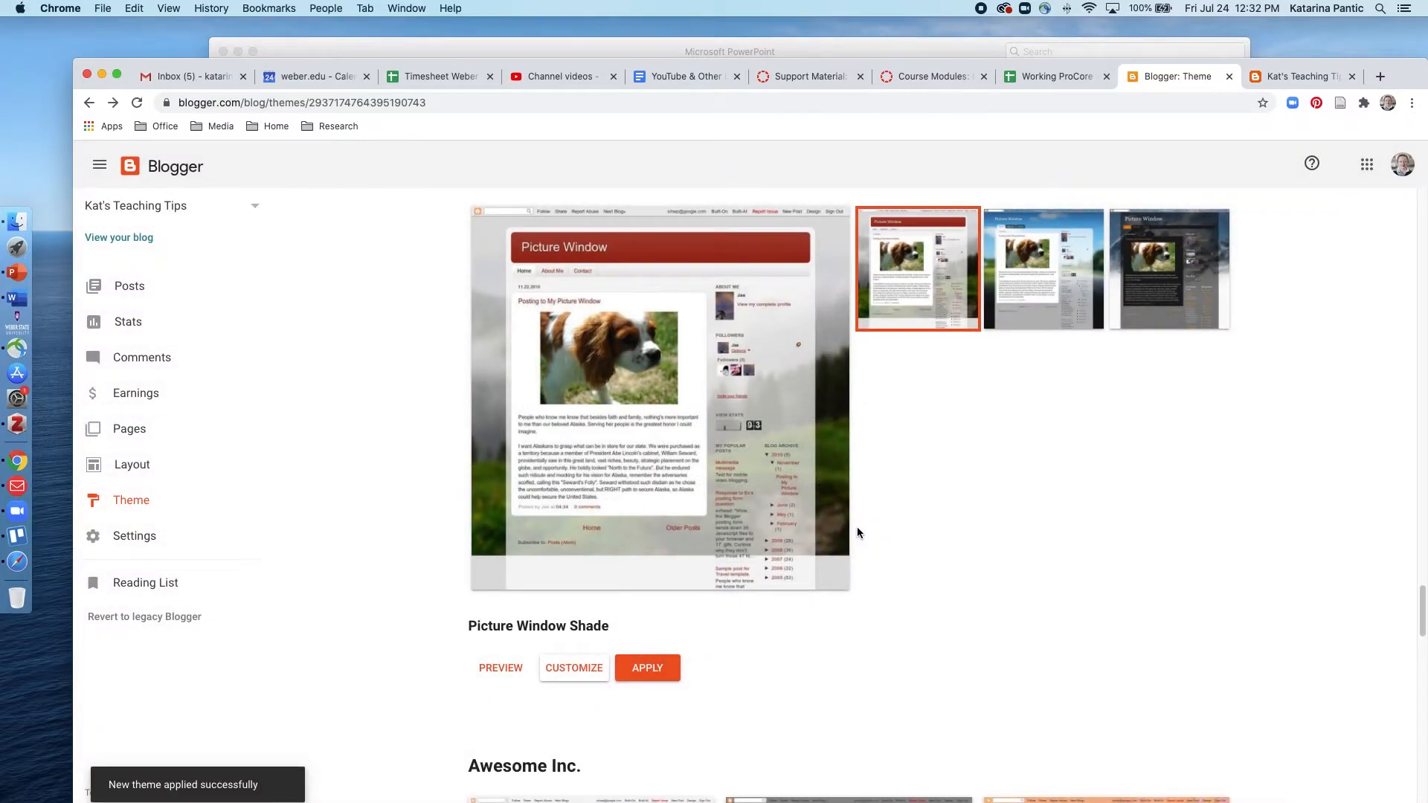
- Reload the live blog page to check the newly applied theme
click(1273, 77)
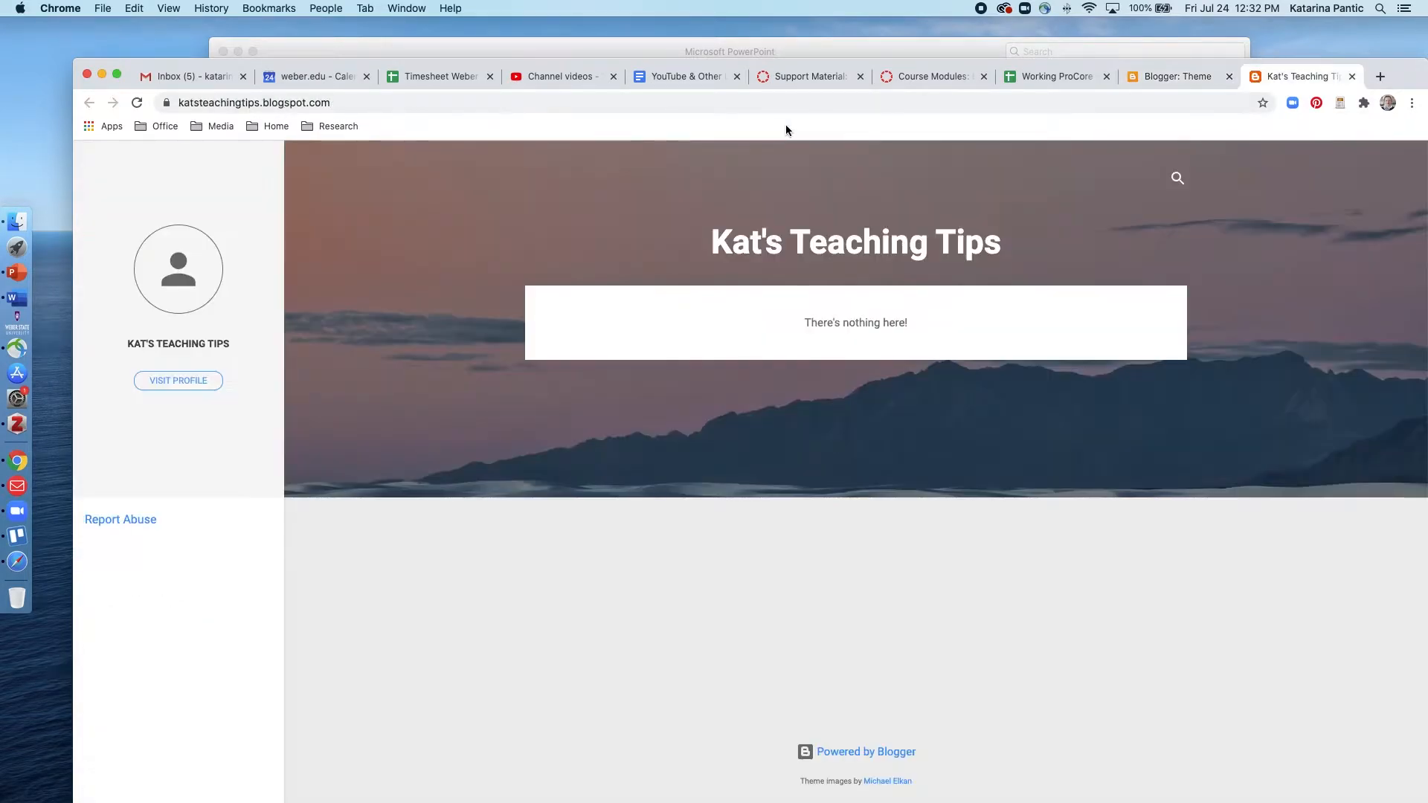
click(136, 104)
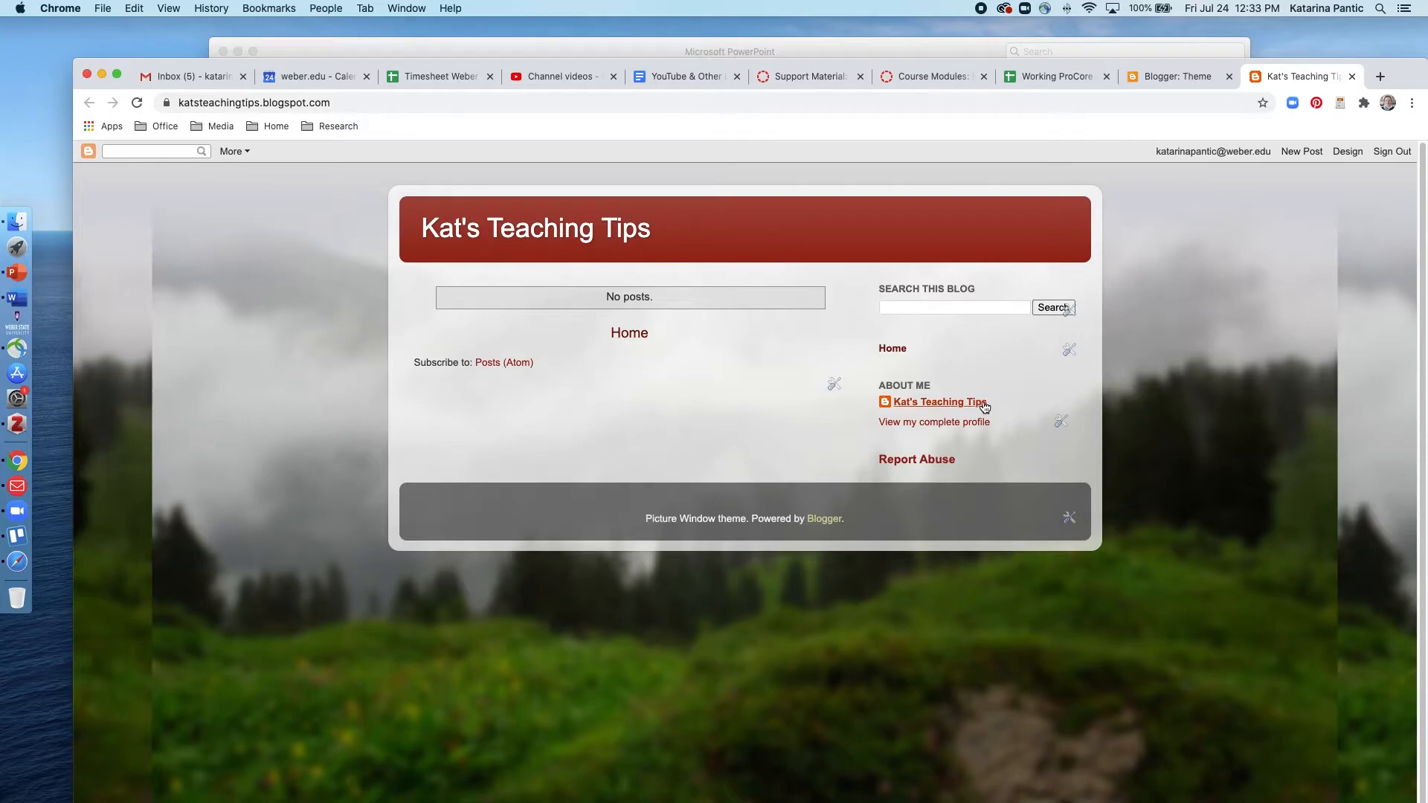
- Return to the blog dashboard's post list and dismiss both notices
click(1169, 76)
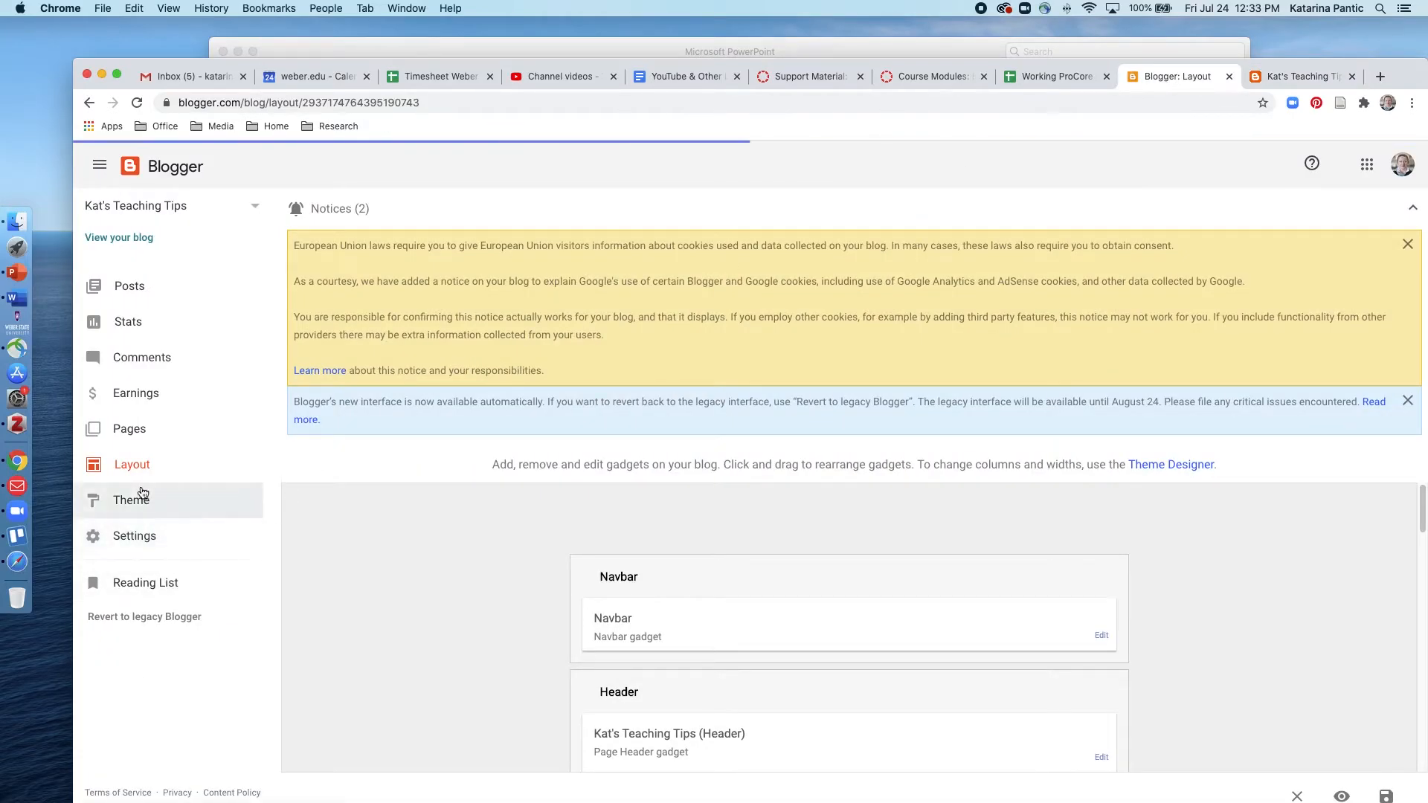
click(148, 295)
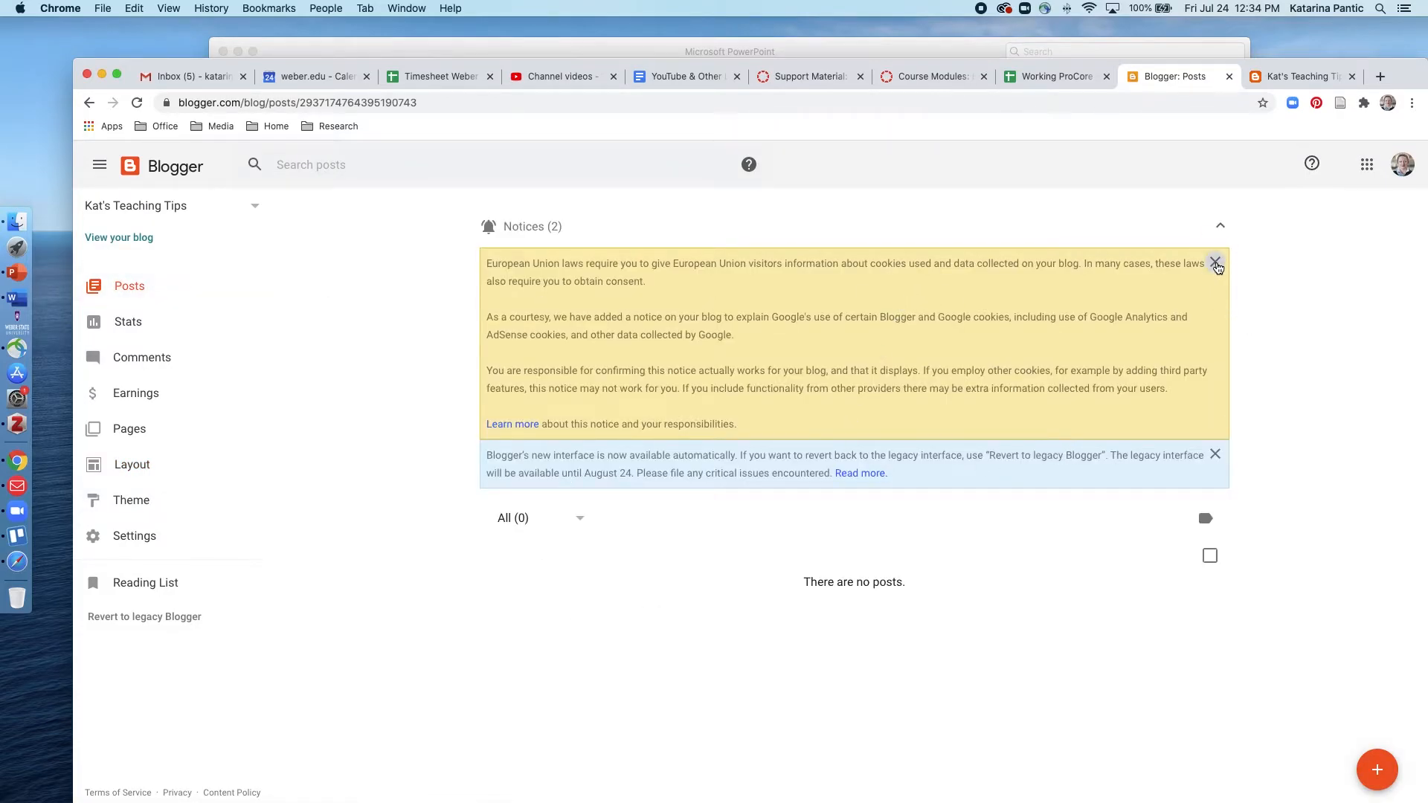
click(1215, 262)
click(1215, 265)
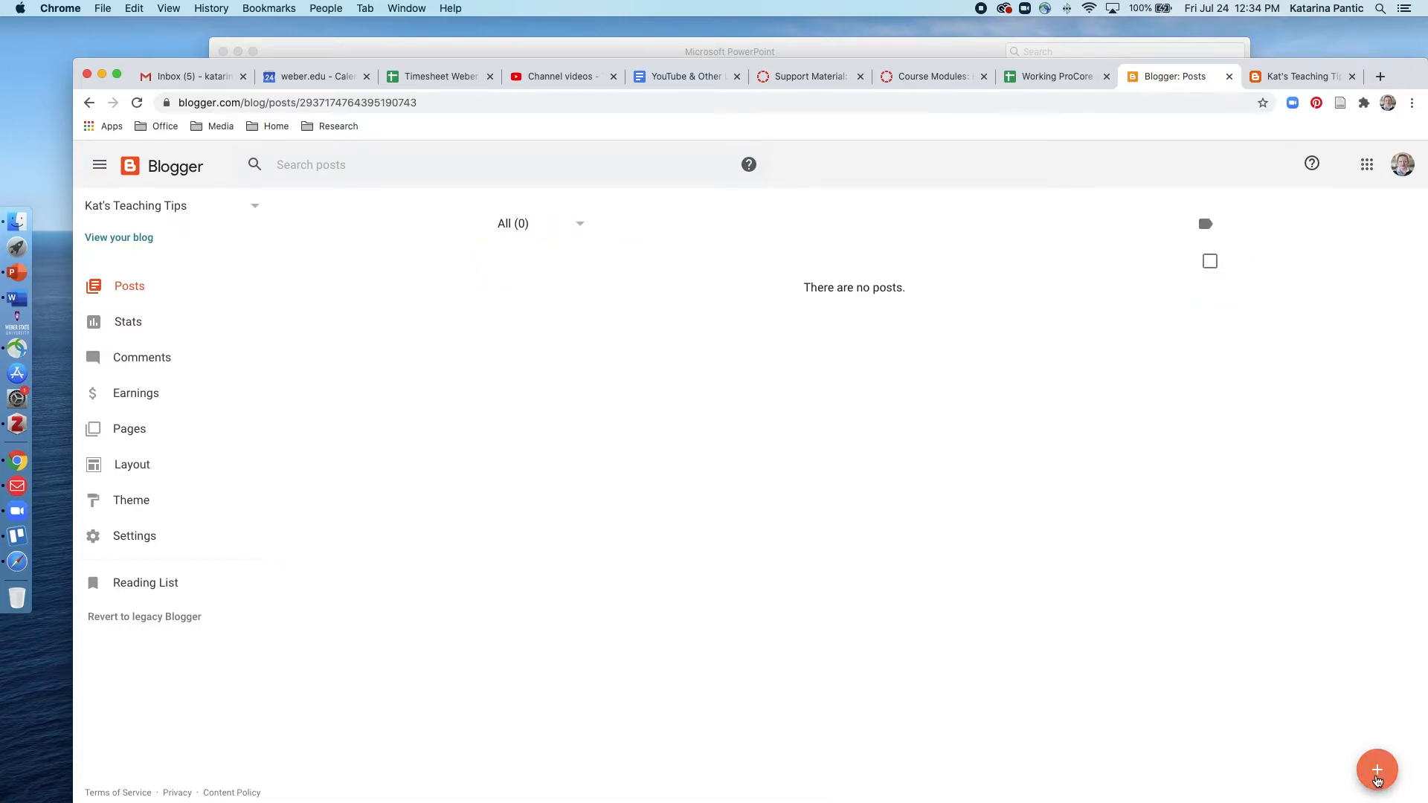
- Create a new post titled "Evaluation of Five Most Popular Coding Communities for Kids Age 11-14"
click(1375, 778)
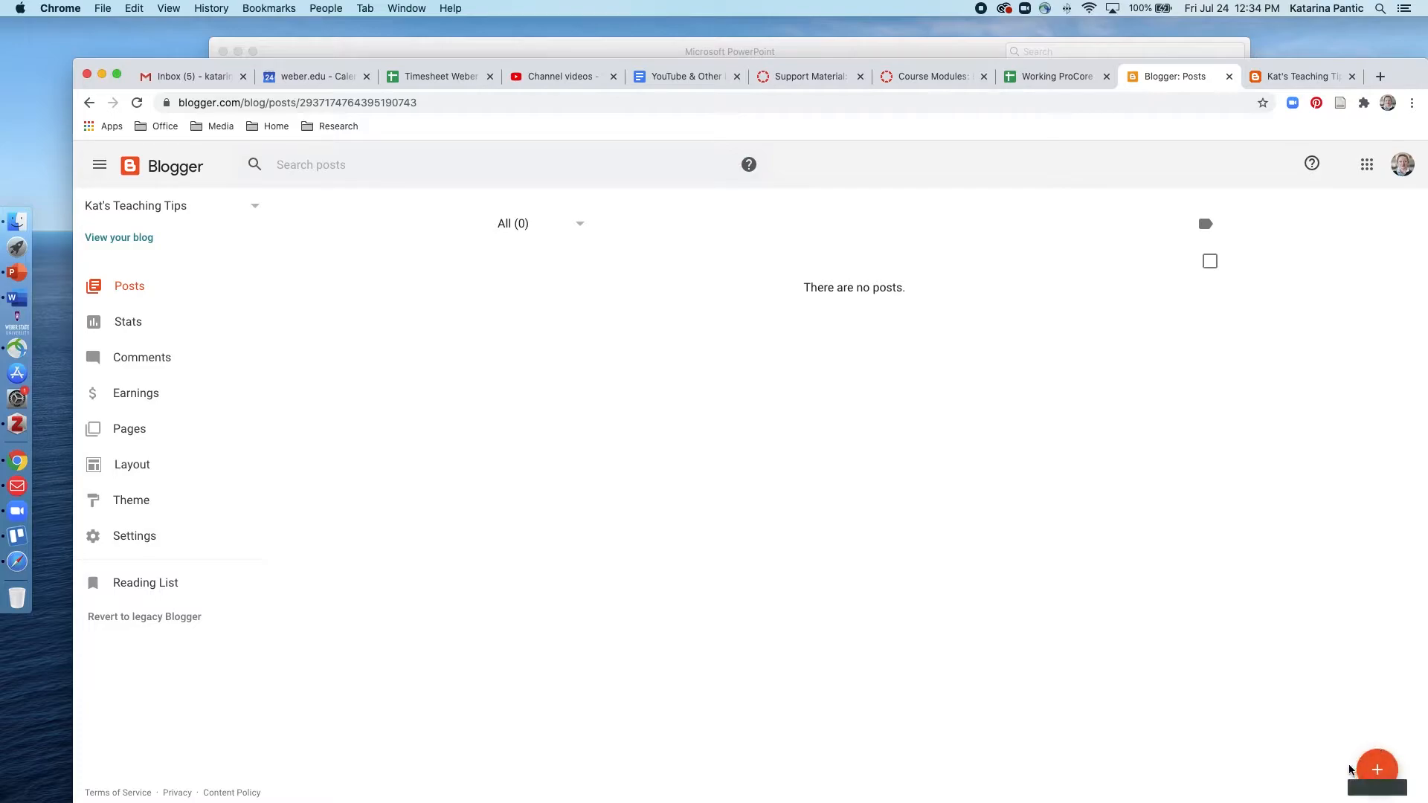
click(1378, 771)
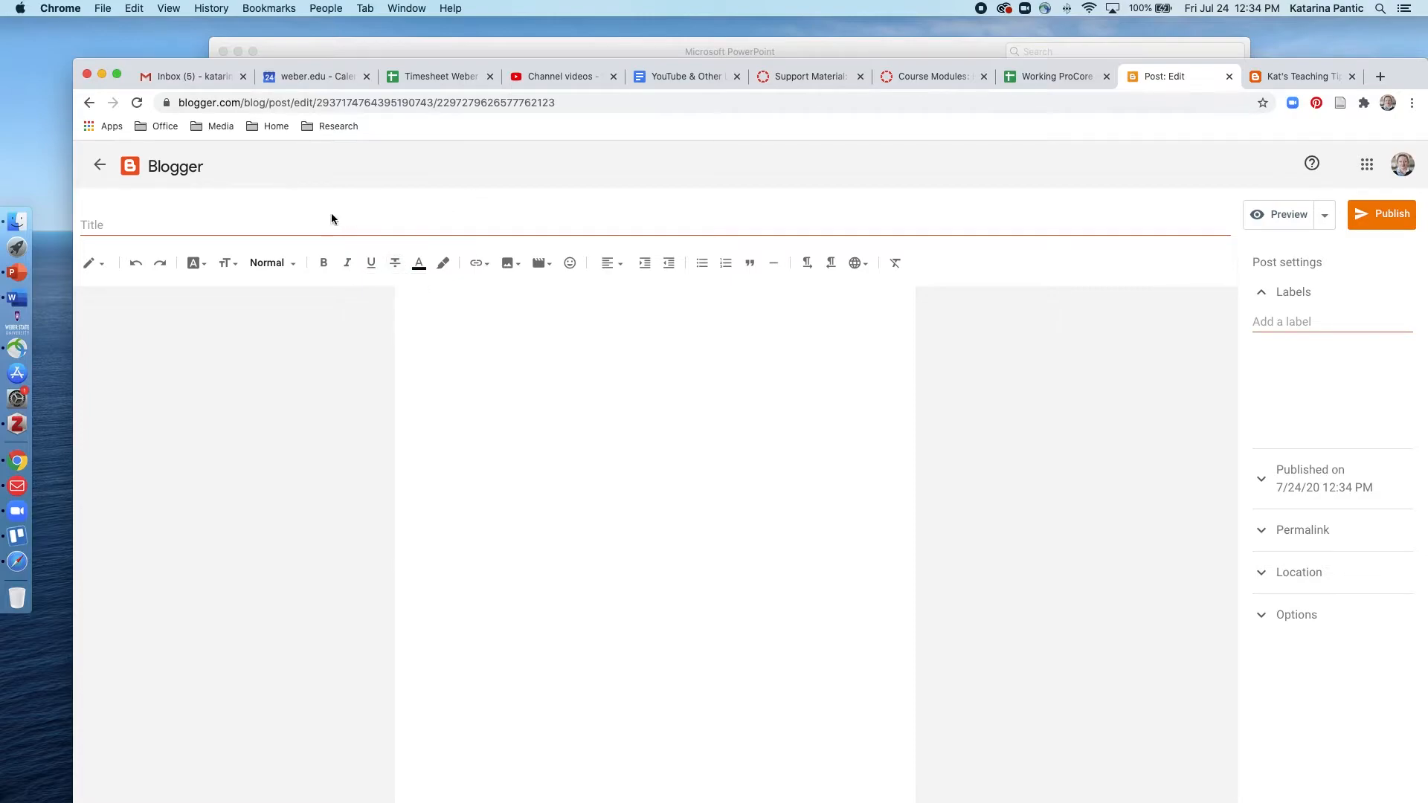
click(236, 225)
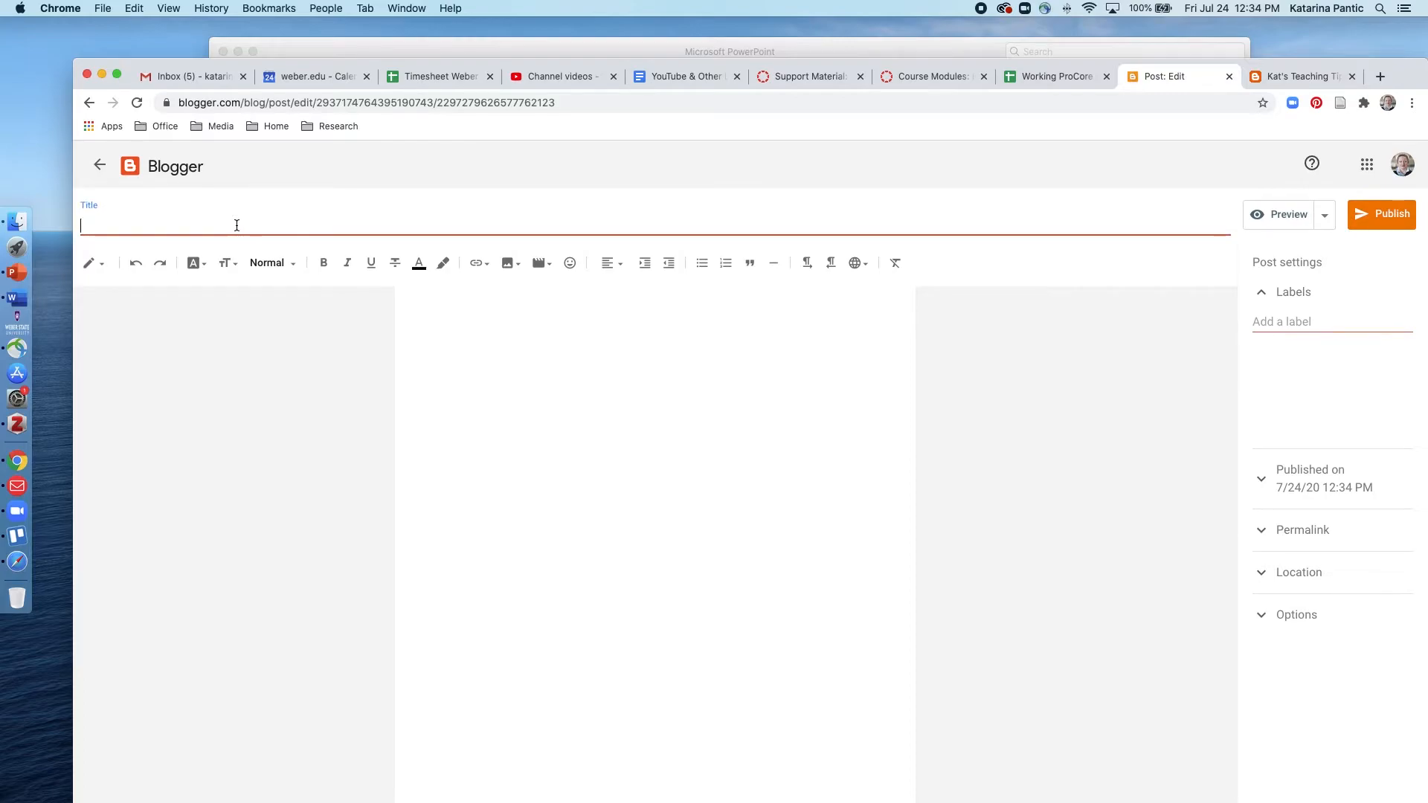
text(Evaluation of)
text(Five Most Popular Coding Communities for Kids Age 11-14)
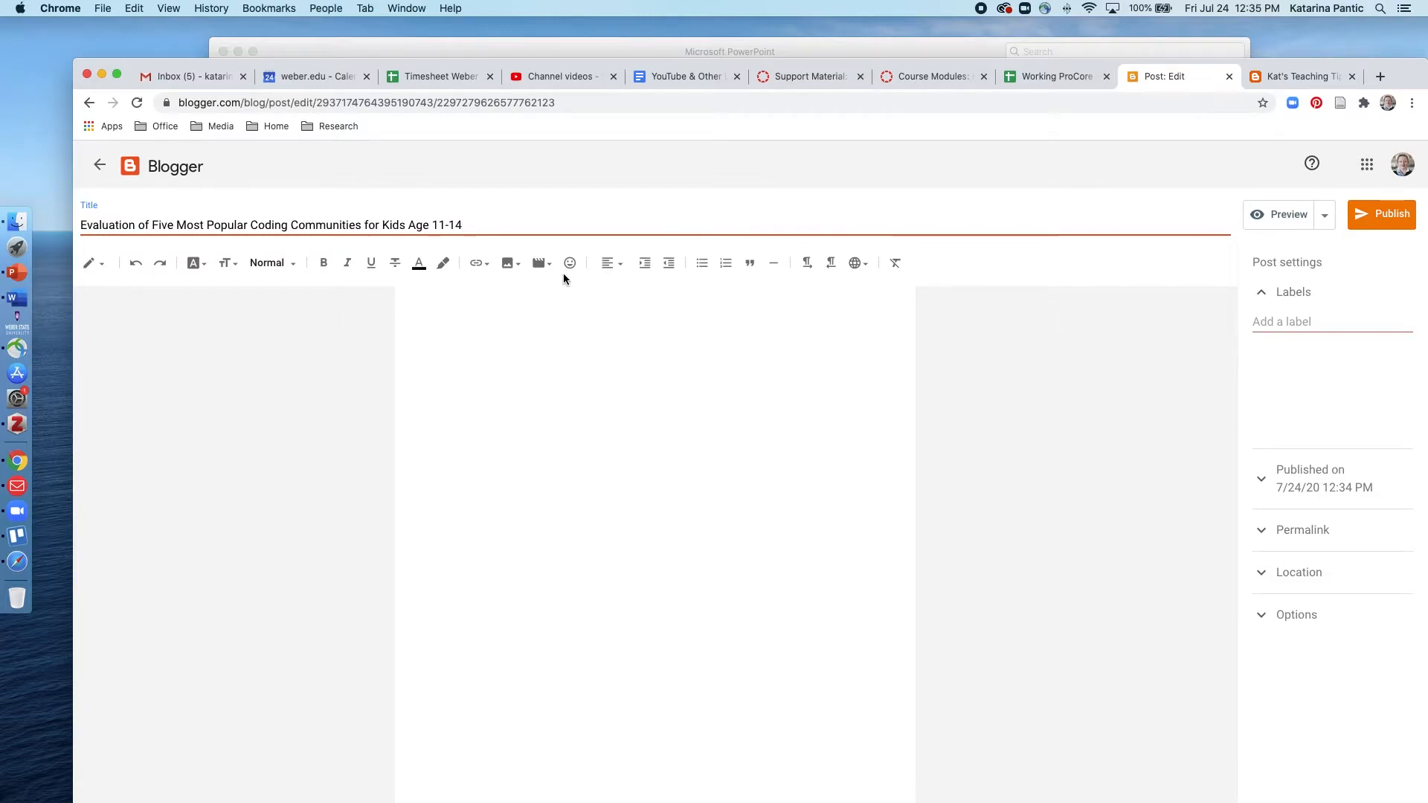
click(502, 373)
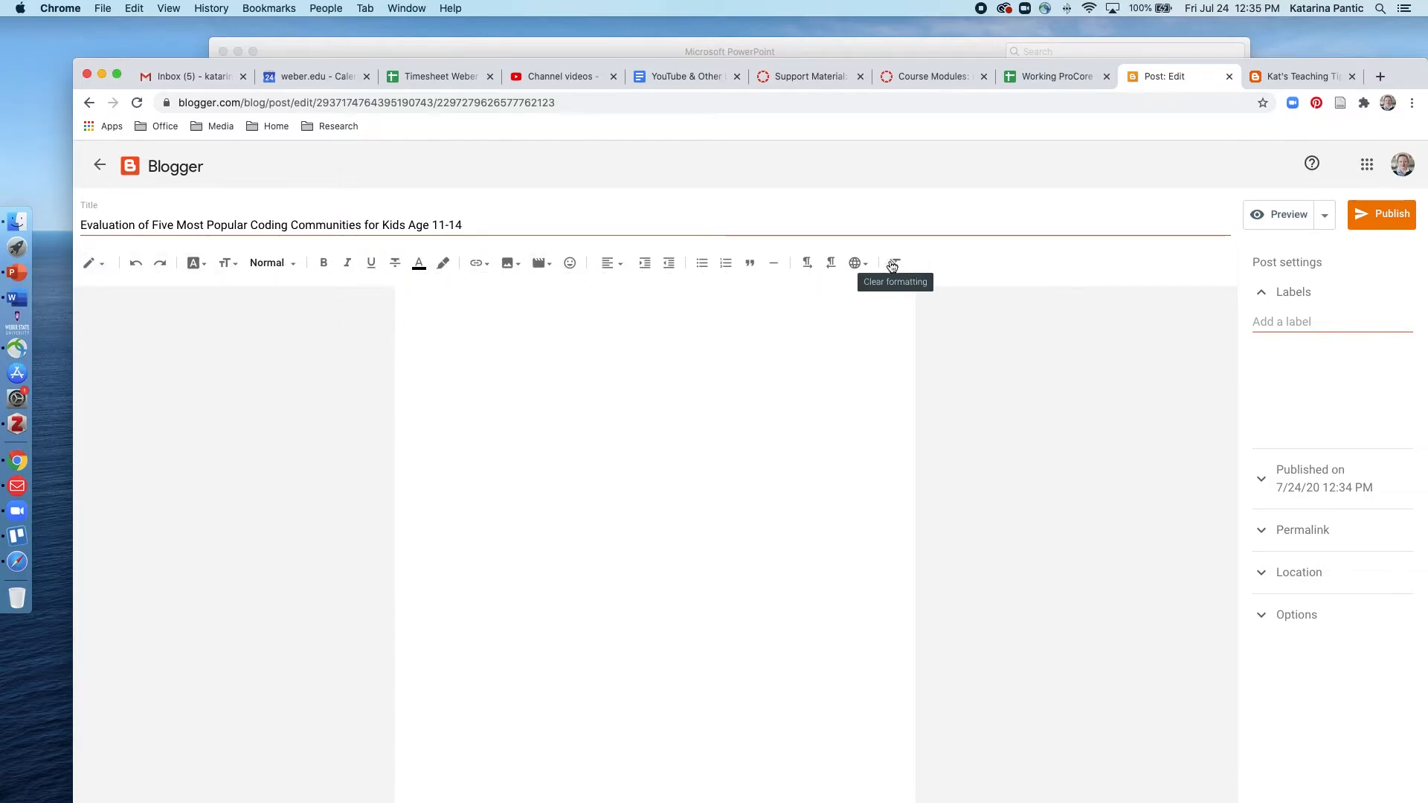
click(226, 263)
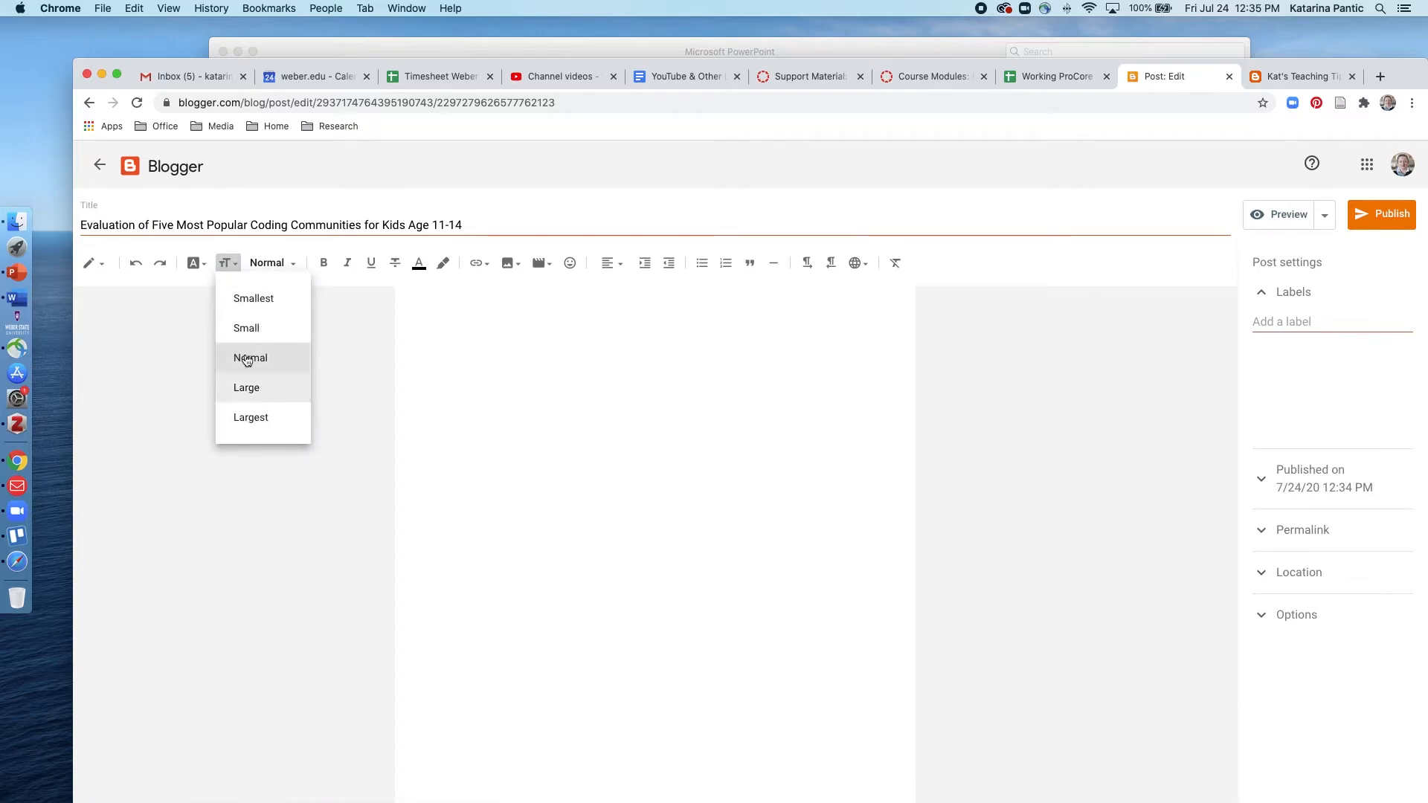
click(199, 266)
click(203, 269)
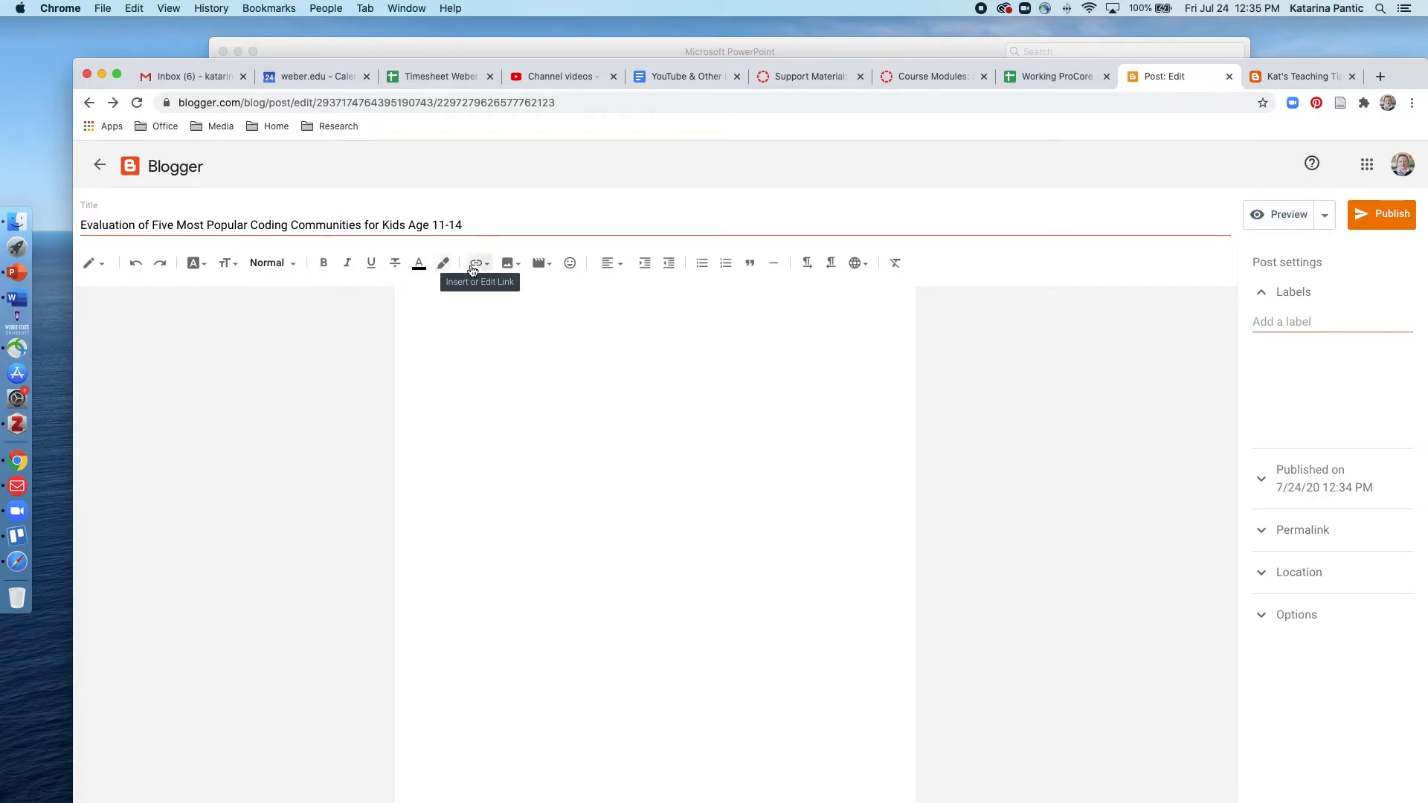
click(570, 264)
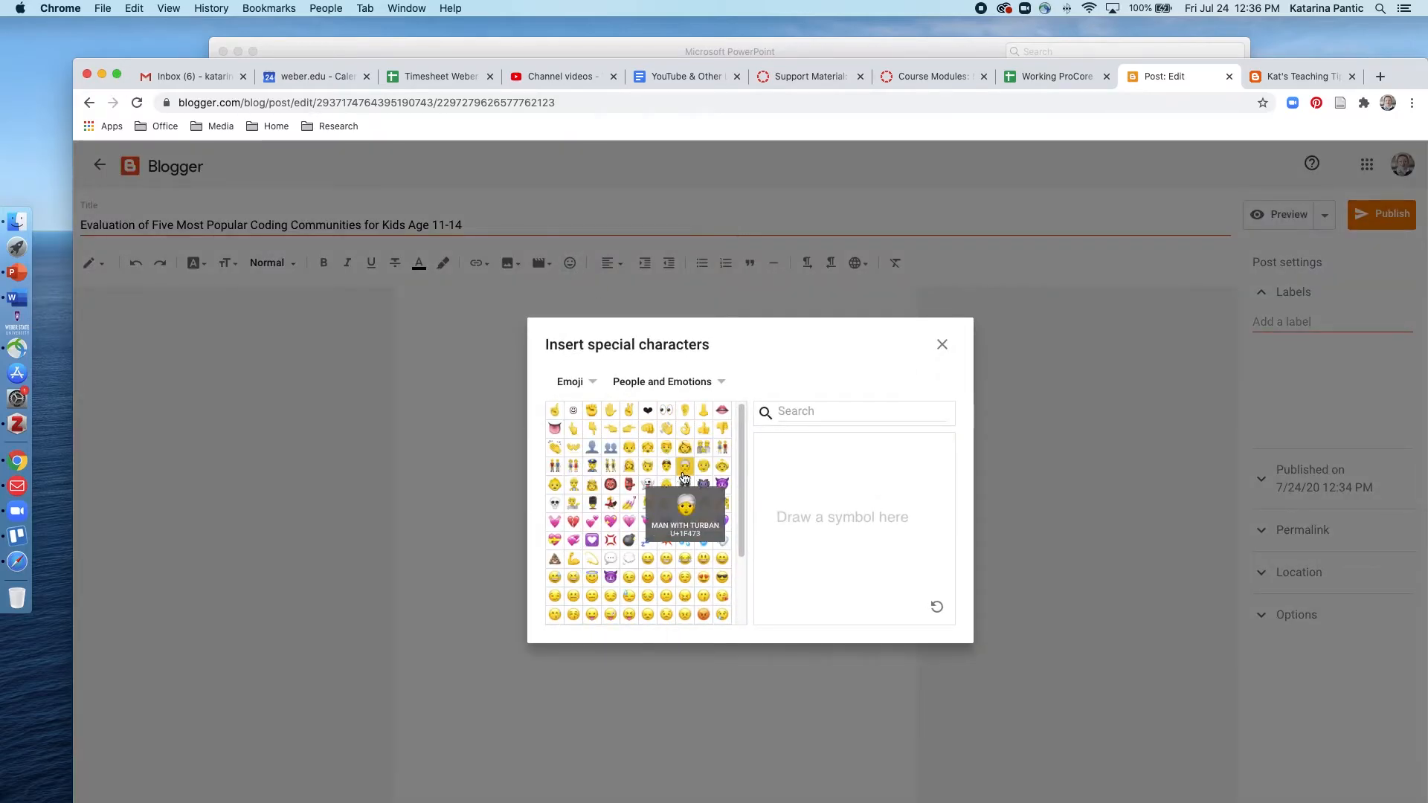
click(942, 344)
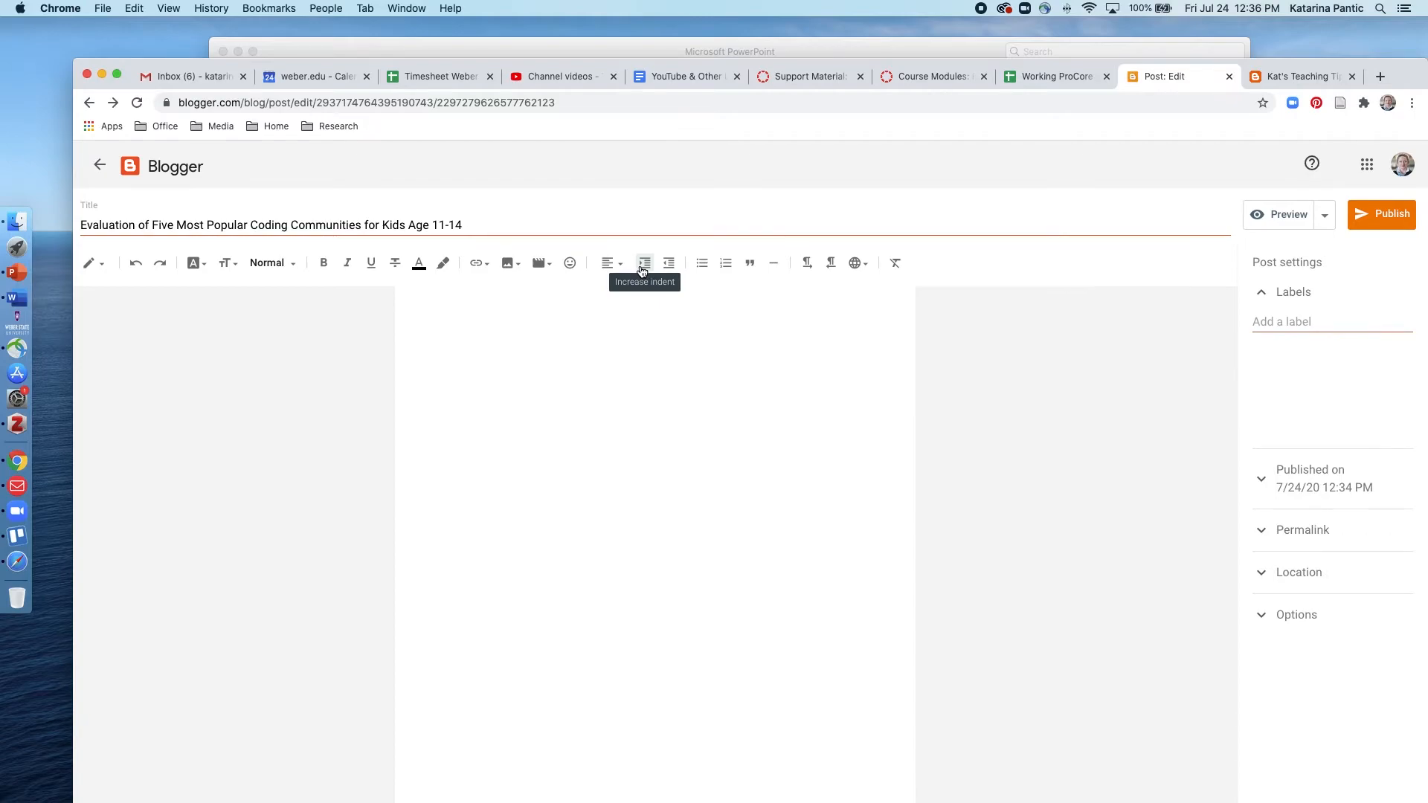
- Increase the indent of the post body's first line and paste a copy of the post title there
click(479, 320)
click(643, 265)
drag(476, 221, 79, 223)
click(82, 224)
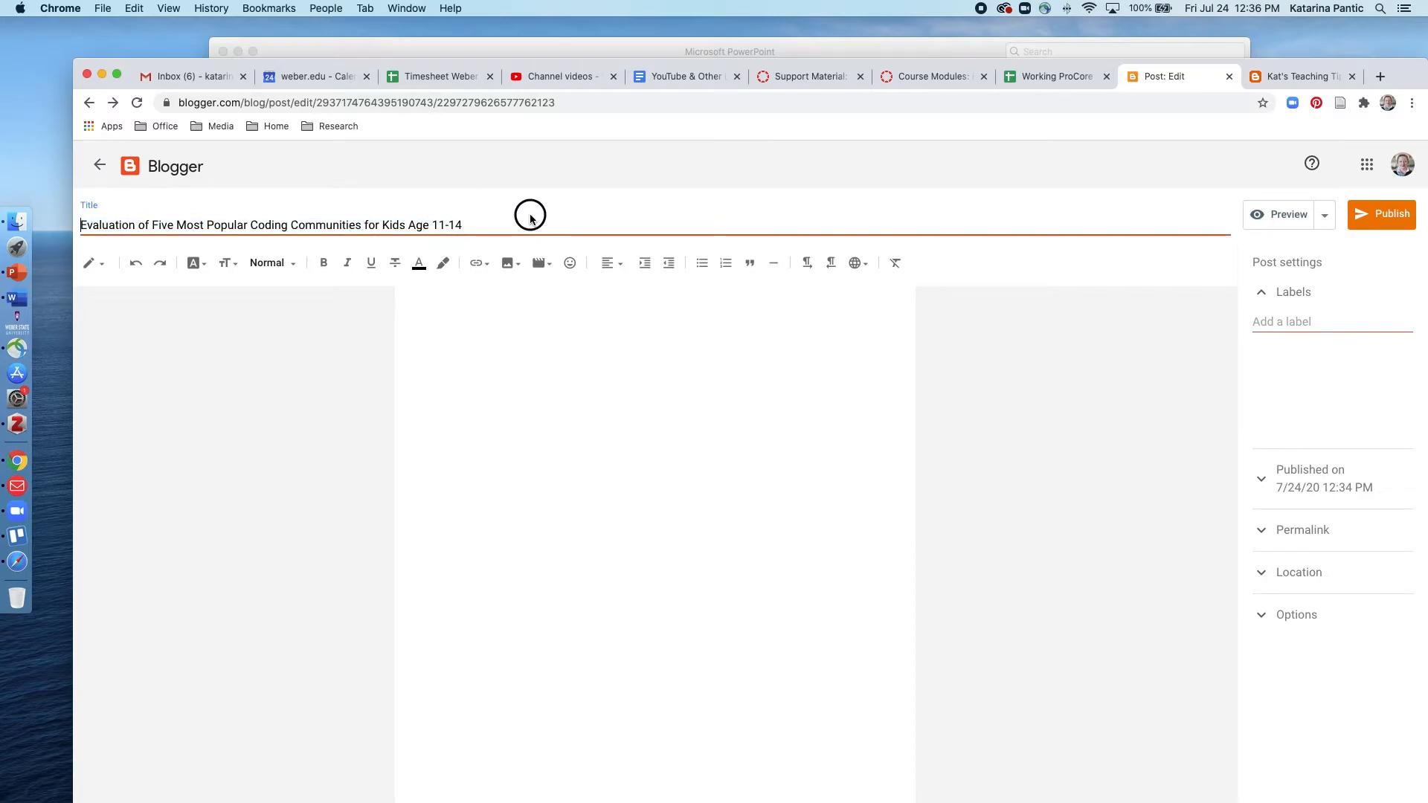
shift+click(468, 220)
key(super+c)
click(453, 327)
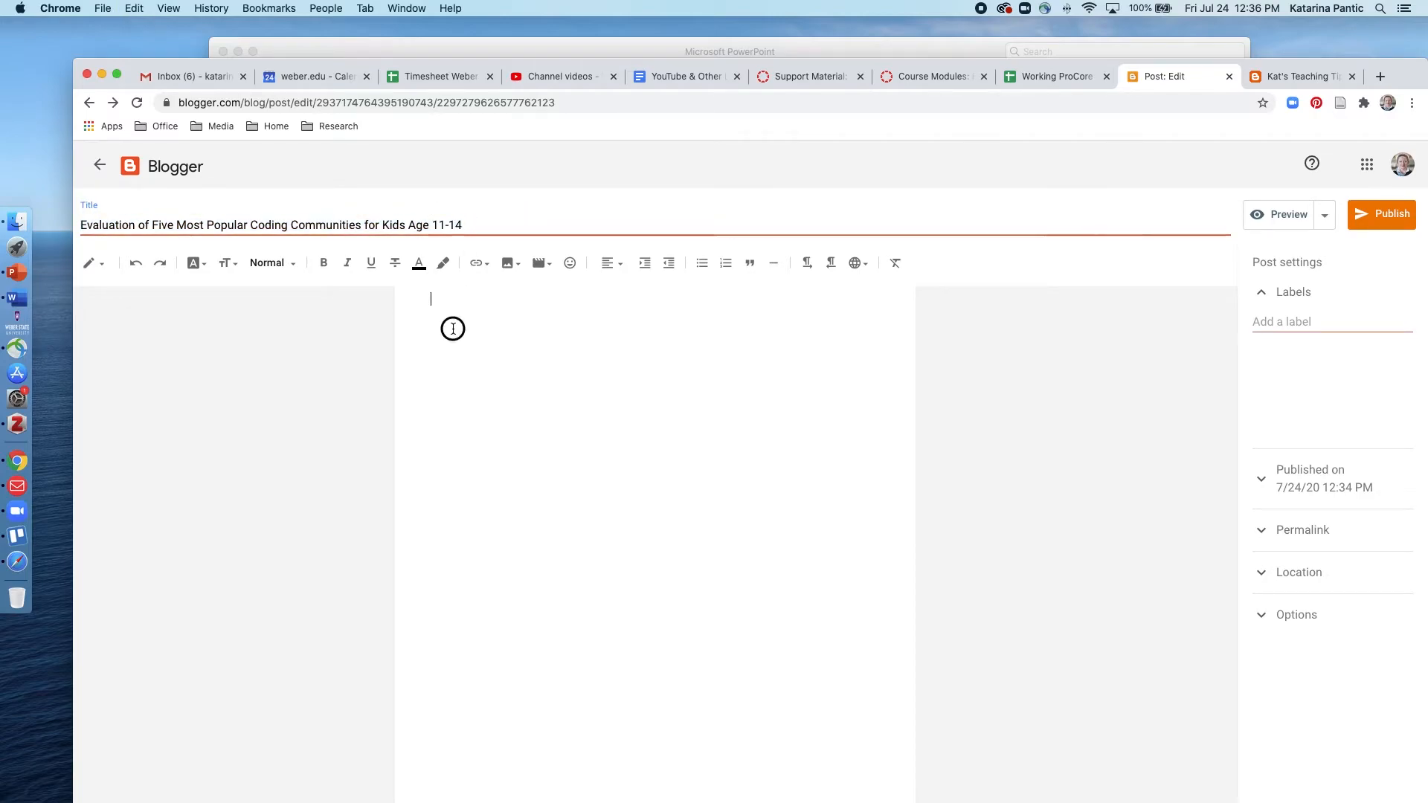
key(super+v)
- Format the pasted title line in the post body as a centred Heading
drag(787, 299, 406, 294)
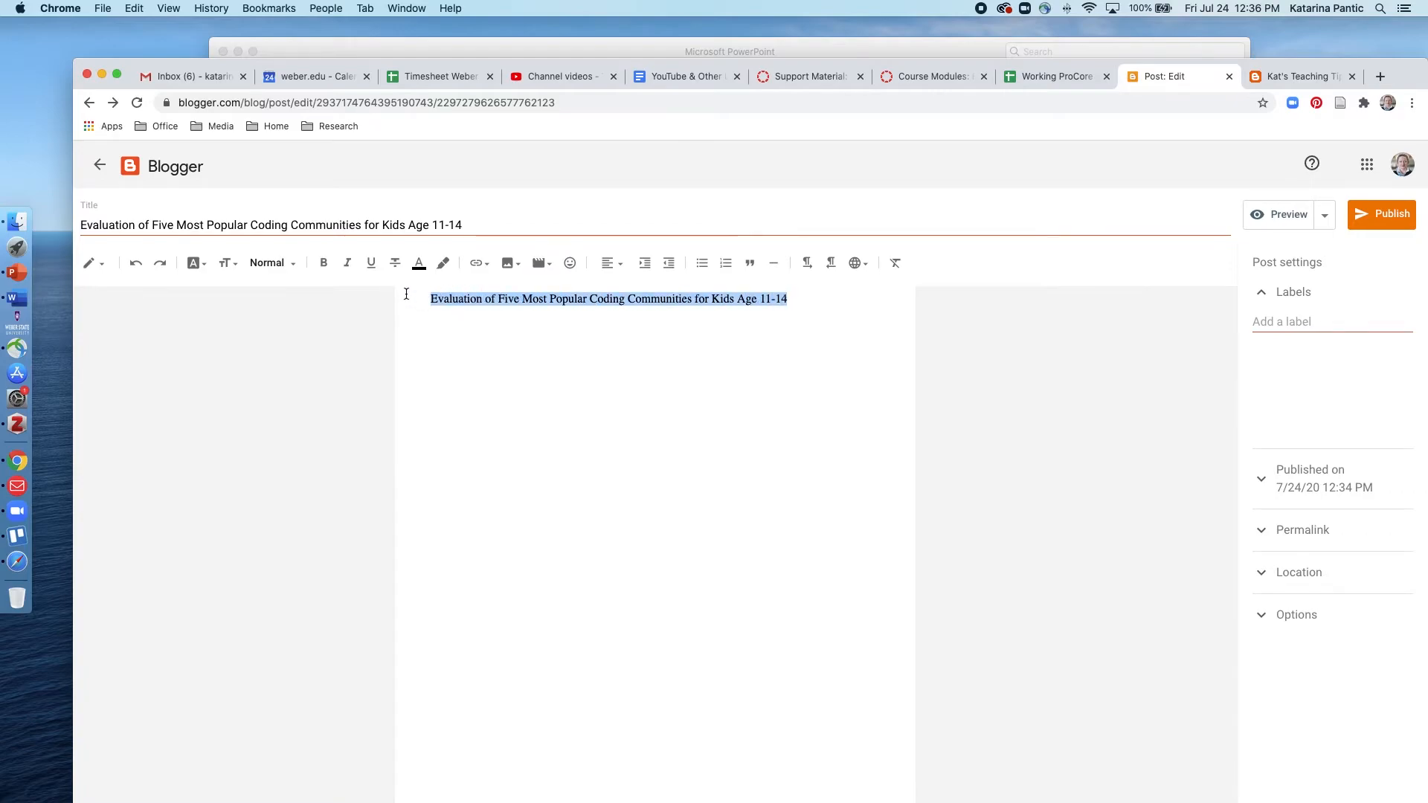
click(274, 265)
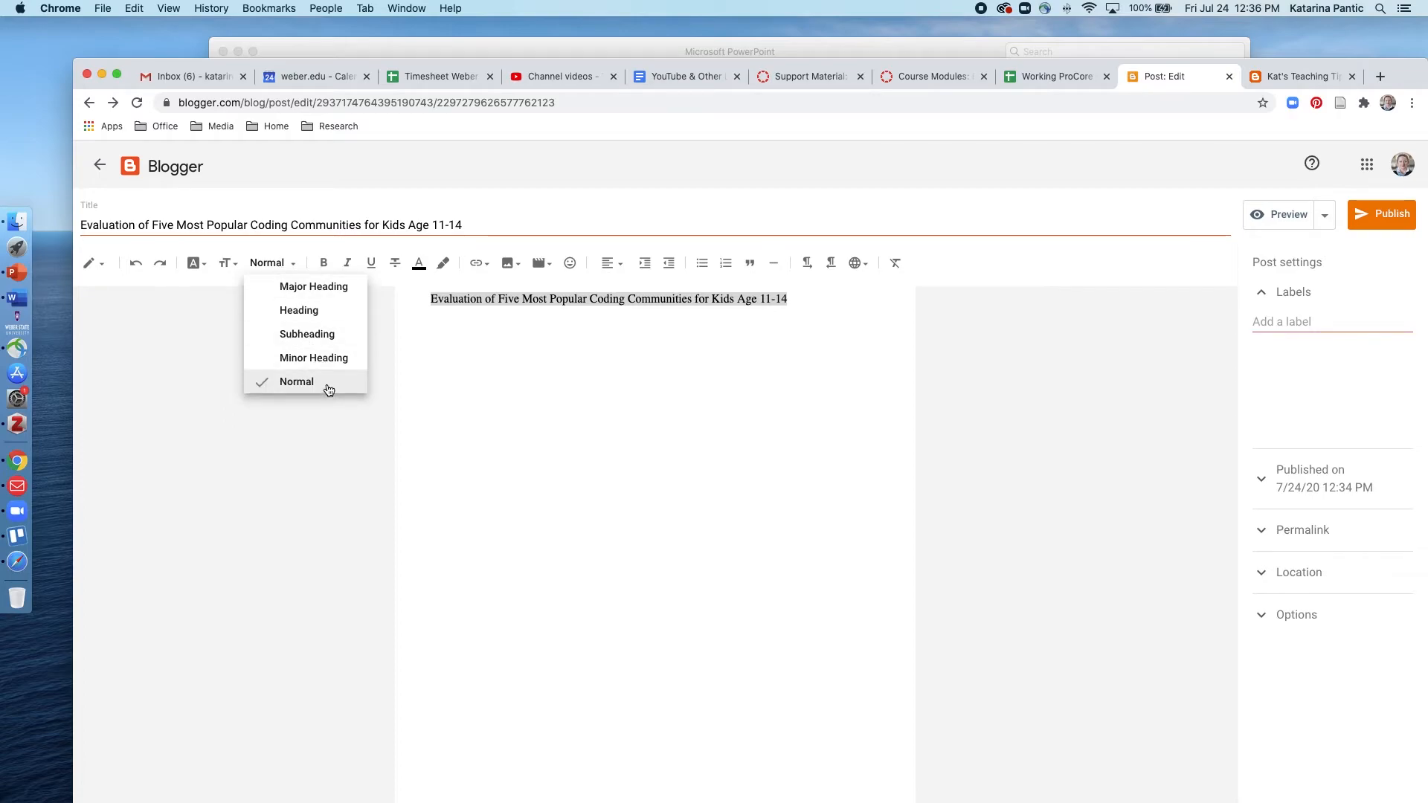
click(309, 311)
click(614, 263)
click(628, 288)
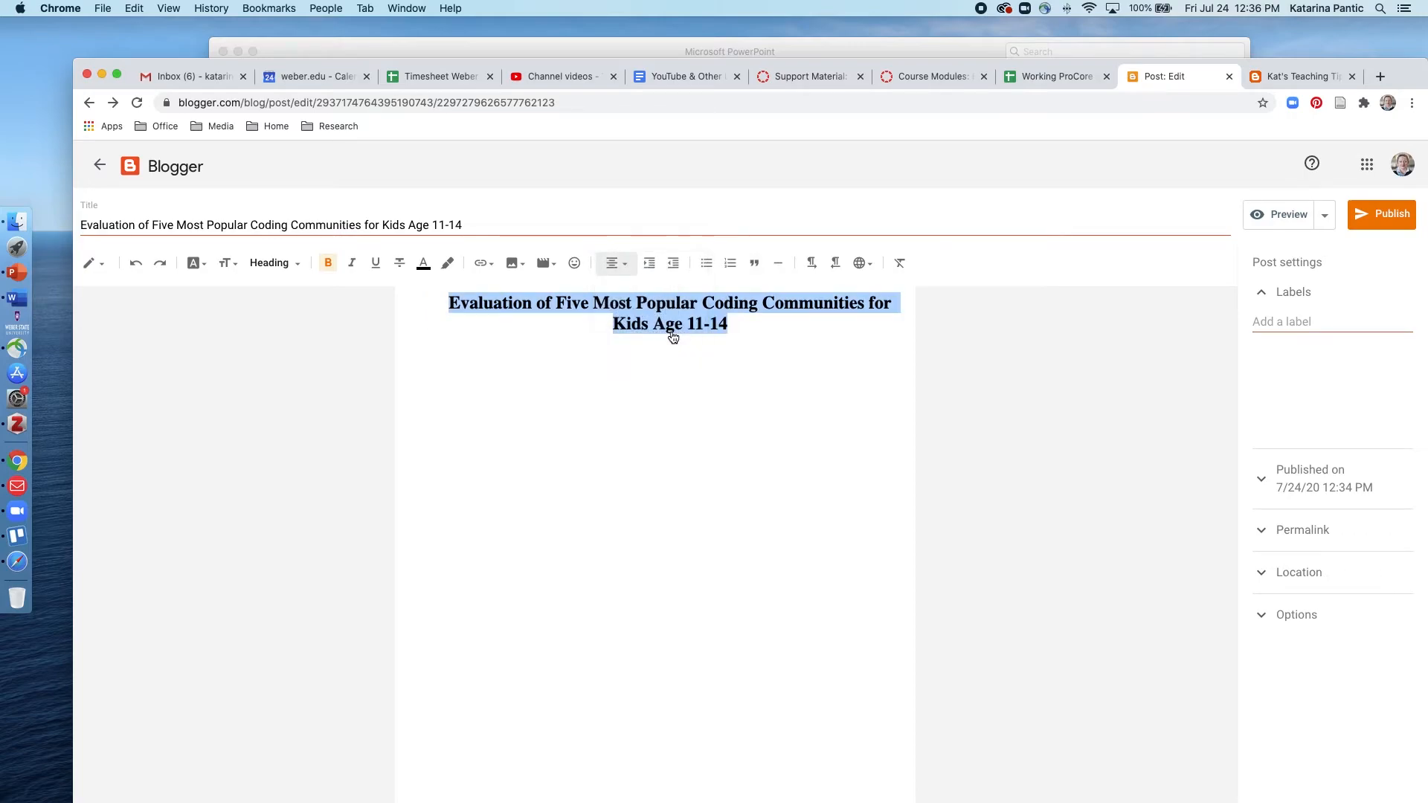
- Add an indented line reading "Scratch" below the centred heading
click(734, 327)
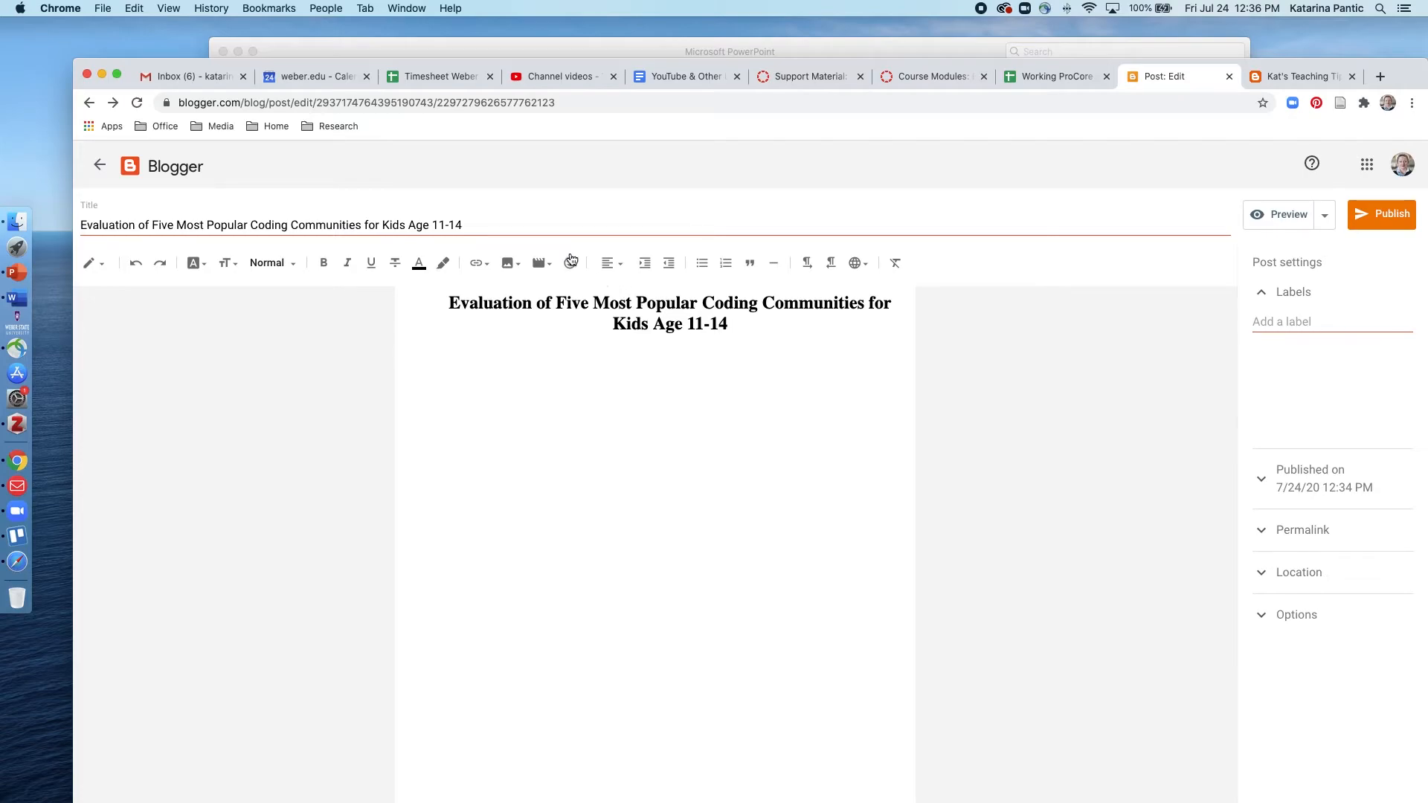
click(644, 267)
text(Scratcg)
key(BackSpace)
text(h)
- Format the "Scratch" line as a Subheading
double_click(446, 354)
click(271, 263)
click(321, 341)
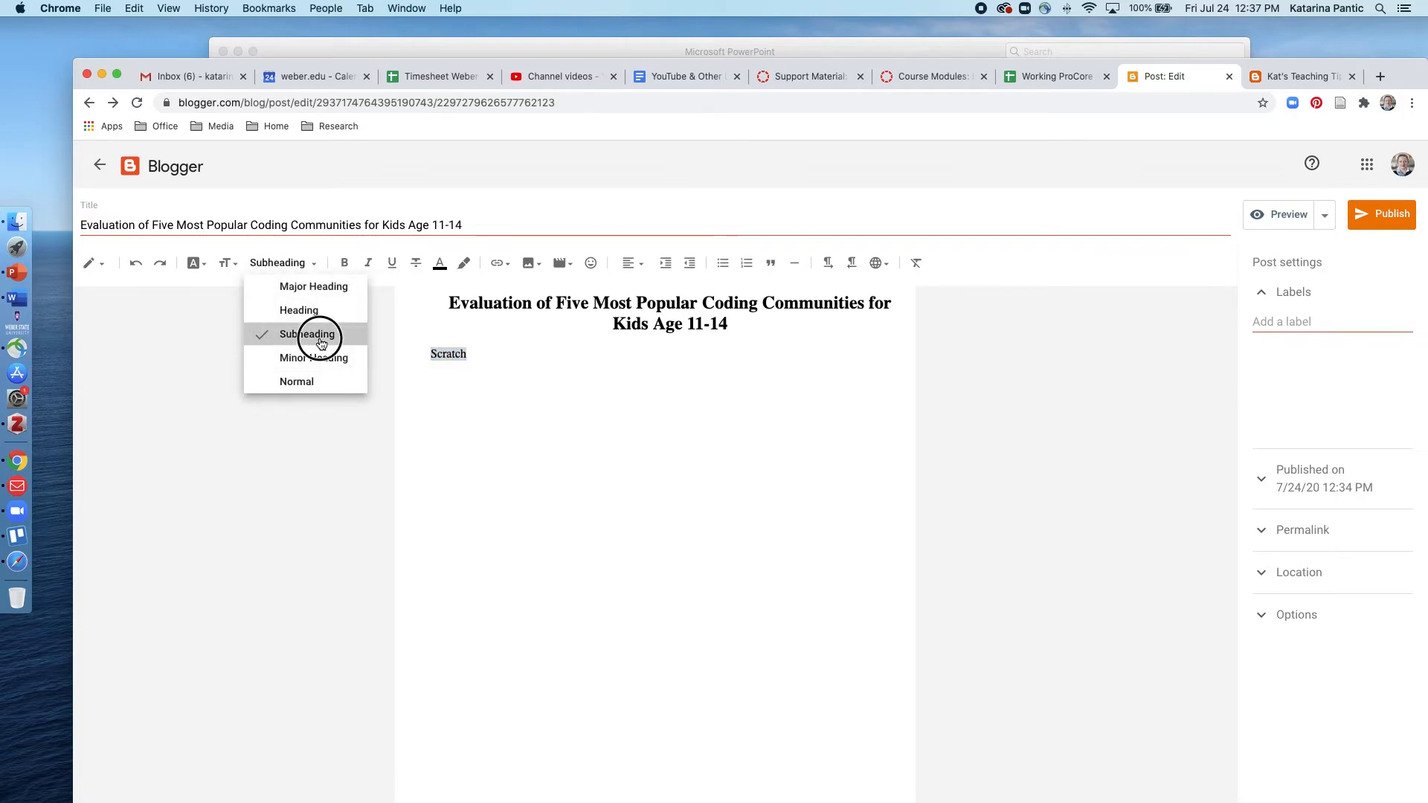
click(470, 394)
click(477, 371)
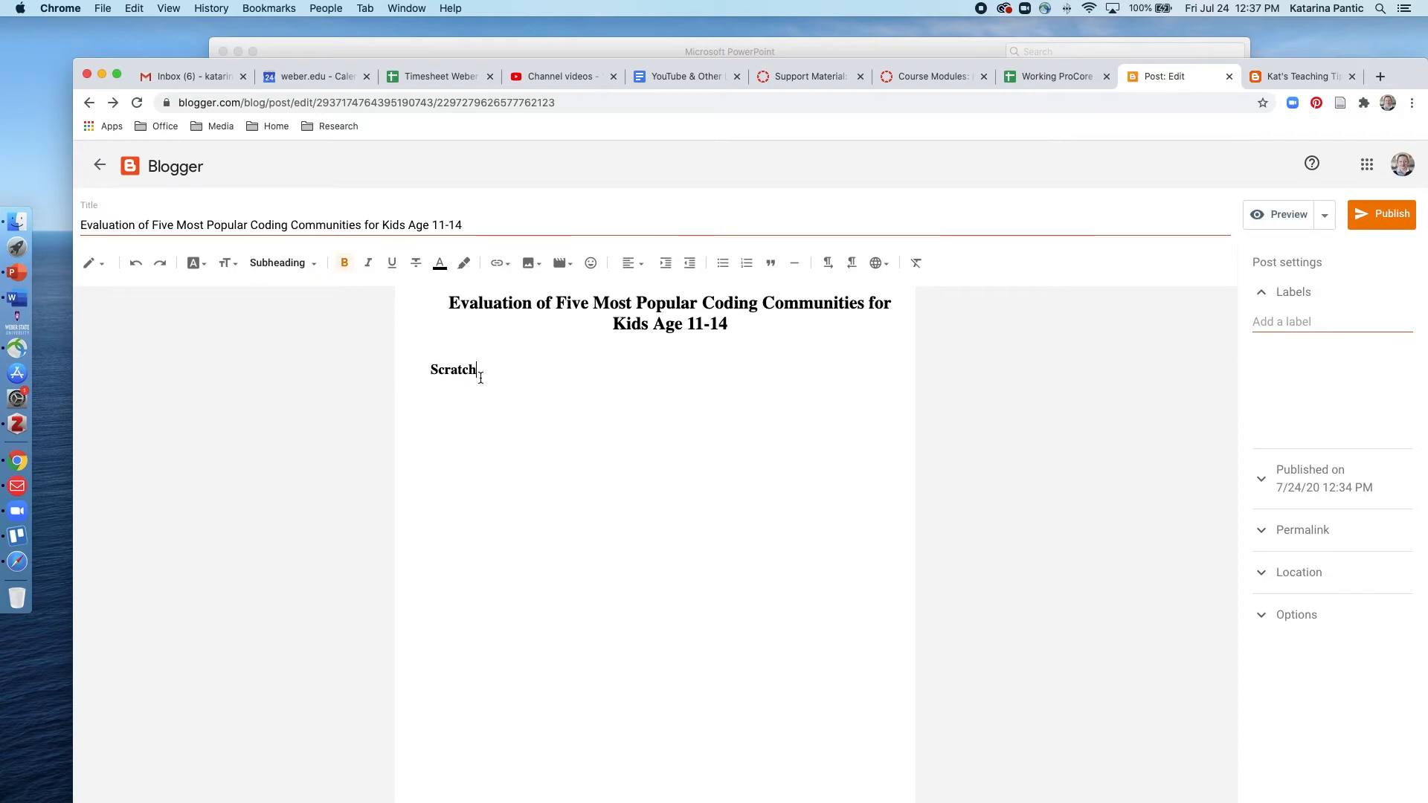
- Add the text "Scratch is etc......" below the Scratch subheading and make it a numbered list item
key(Return)
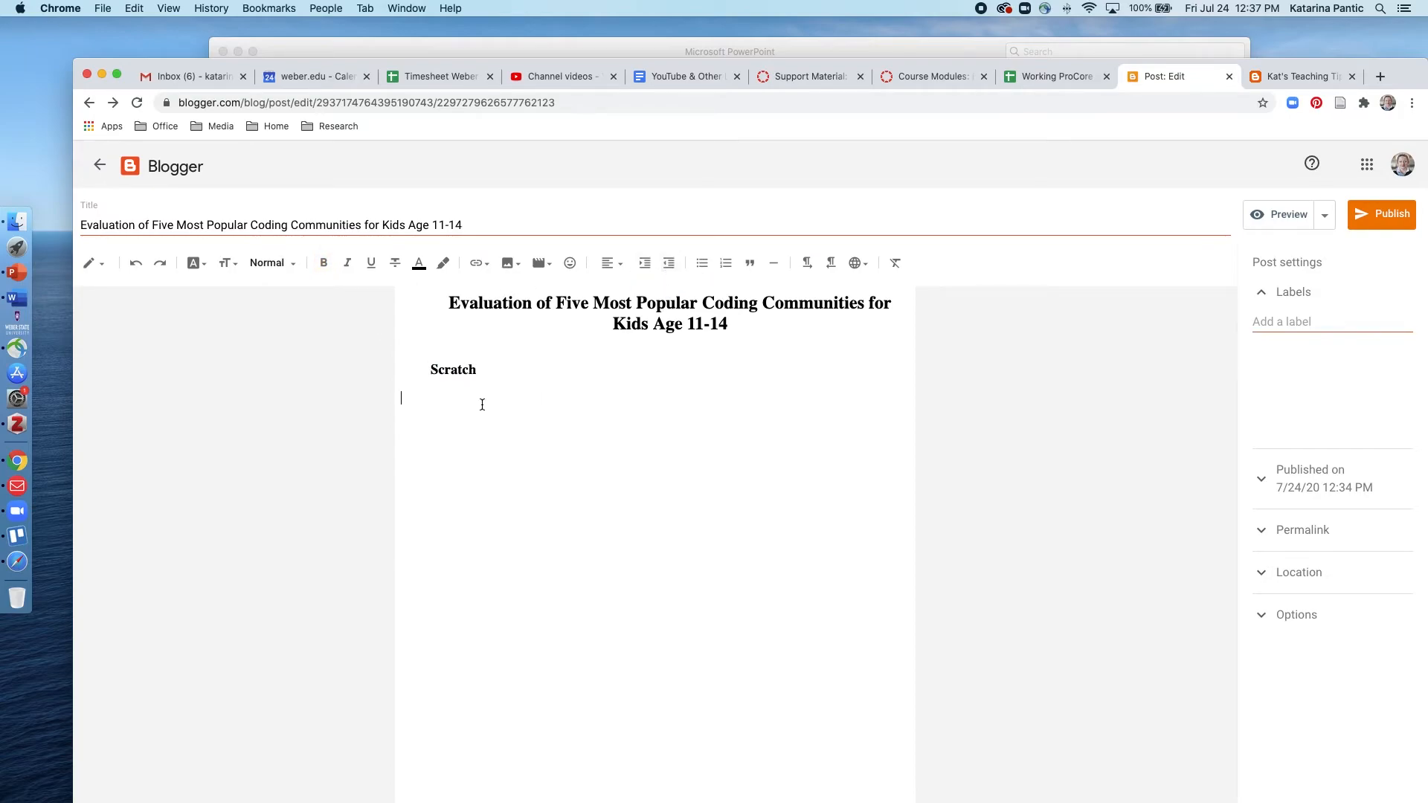
text(Scratch is etc......)
click(646, 264)
click(702, 264)
click(726, 271)
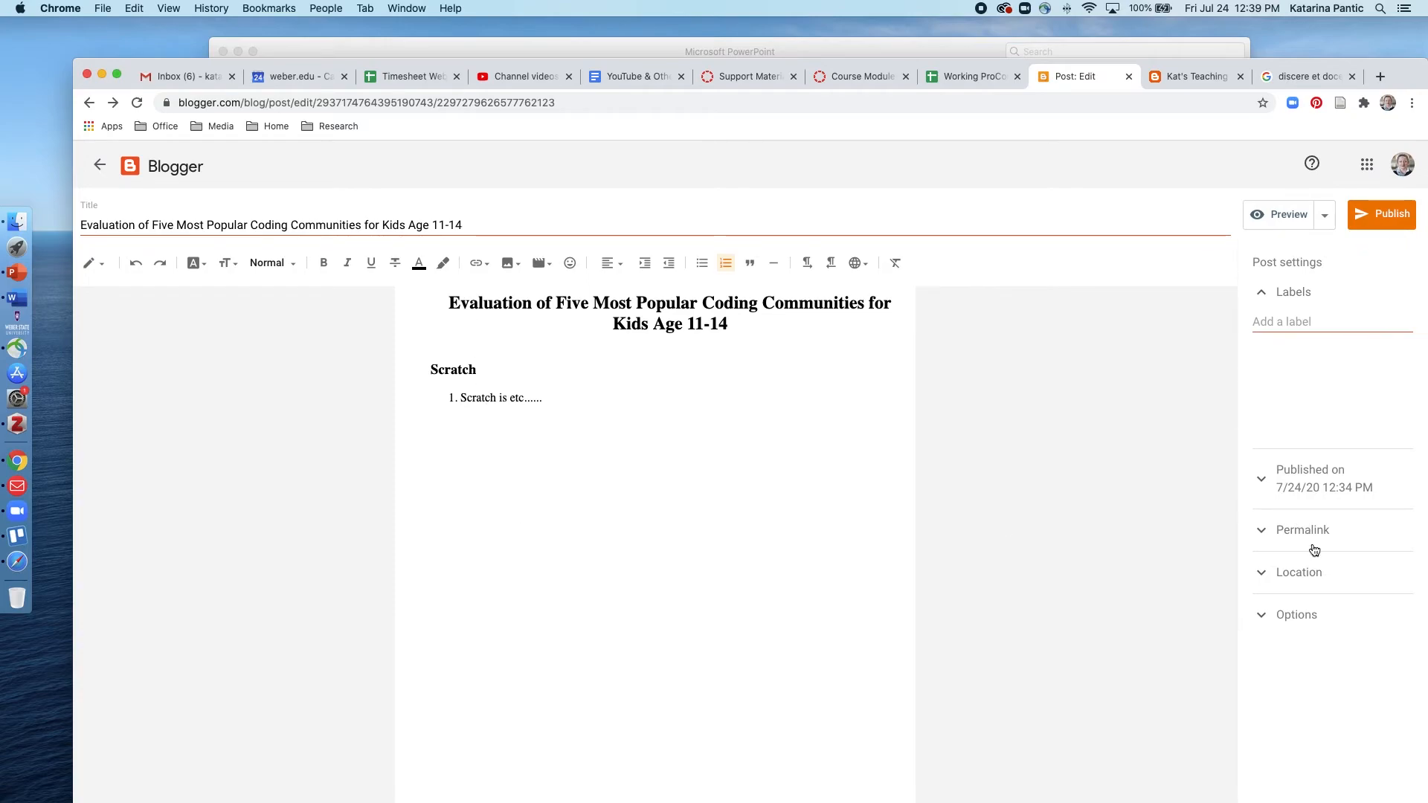
- Enter the labels "coding" and "middle school" for the post and open its reader comment options
click(1301, 320)
text(coding)
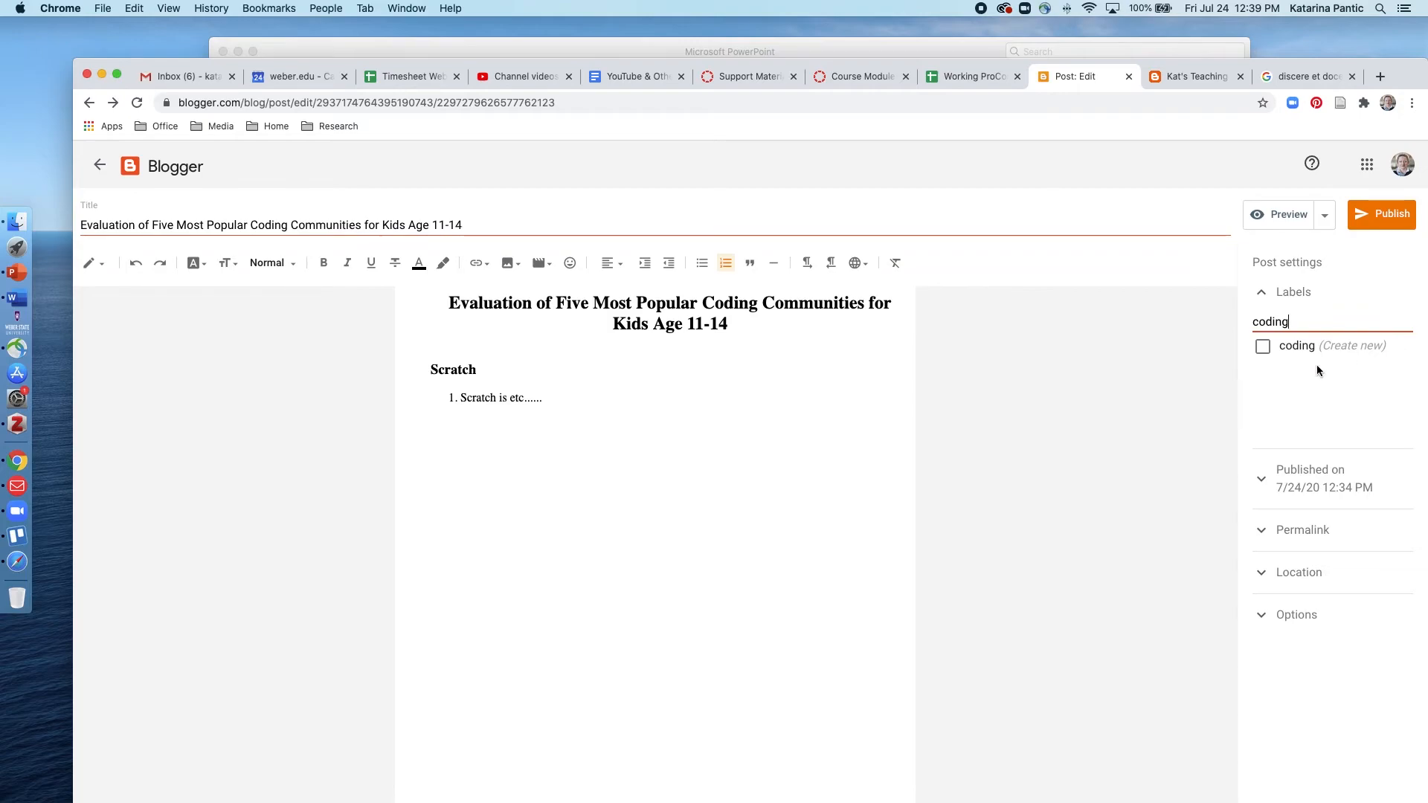
key(Return)
text(middle school)
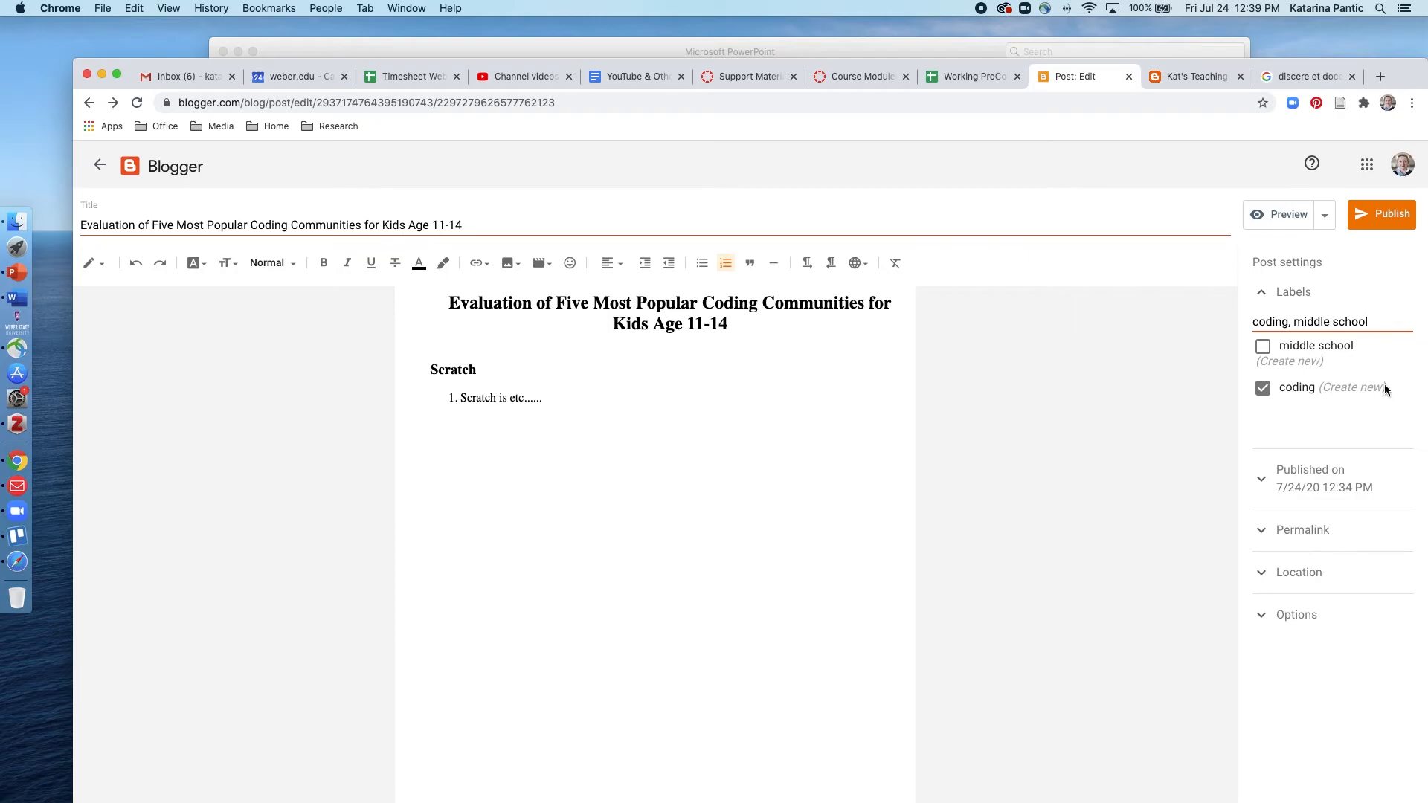
click(1331, 405)
click(1350, 488)
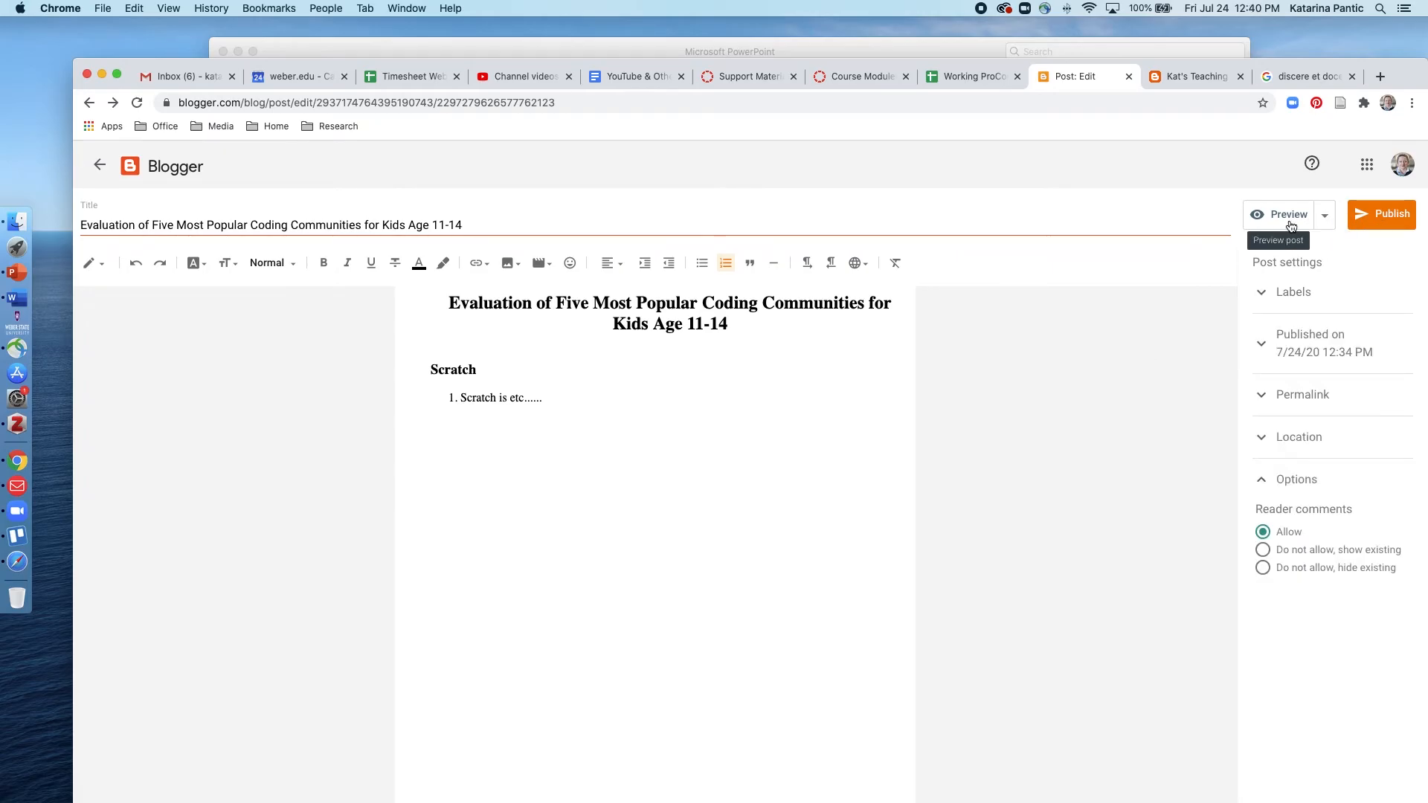
- Preview the post with the blog's theme and return to the post editor
click(1288, 218)
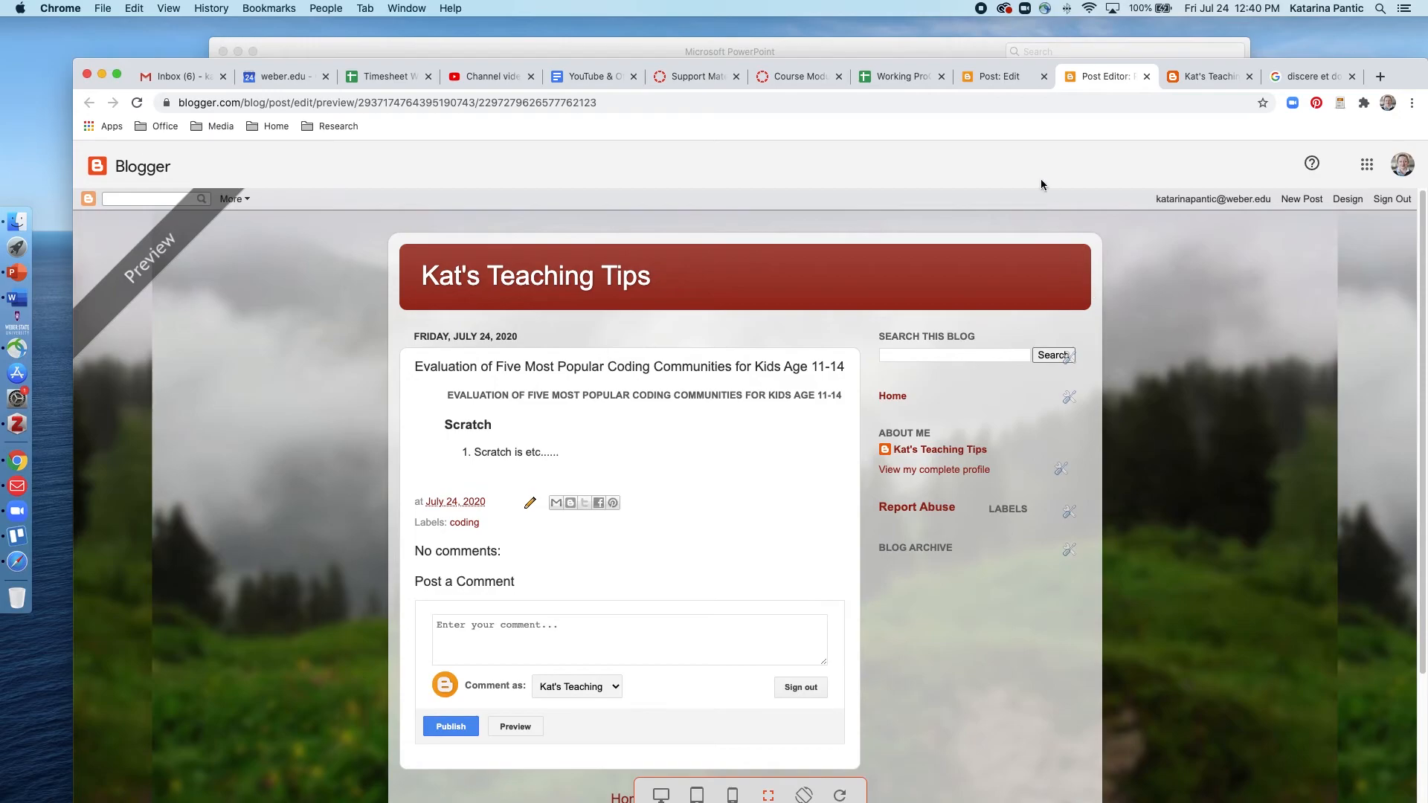
click(1003, 74)
click(1324, 215)
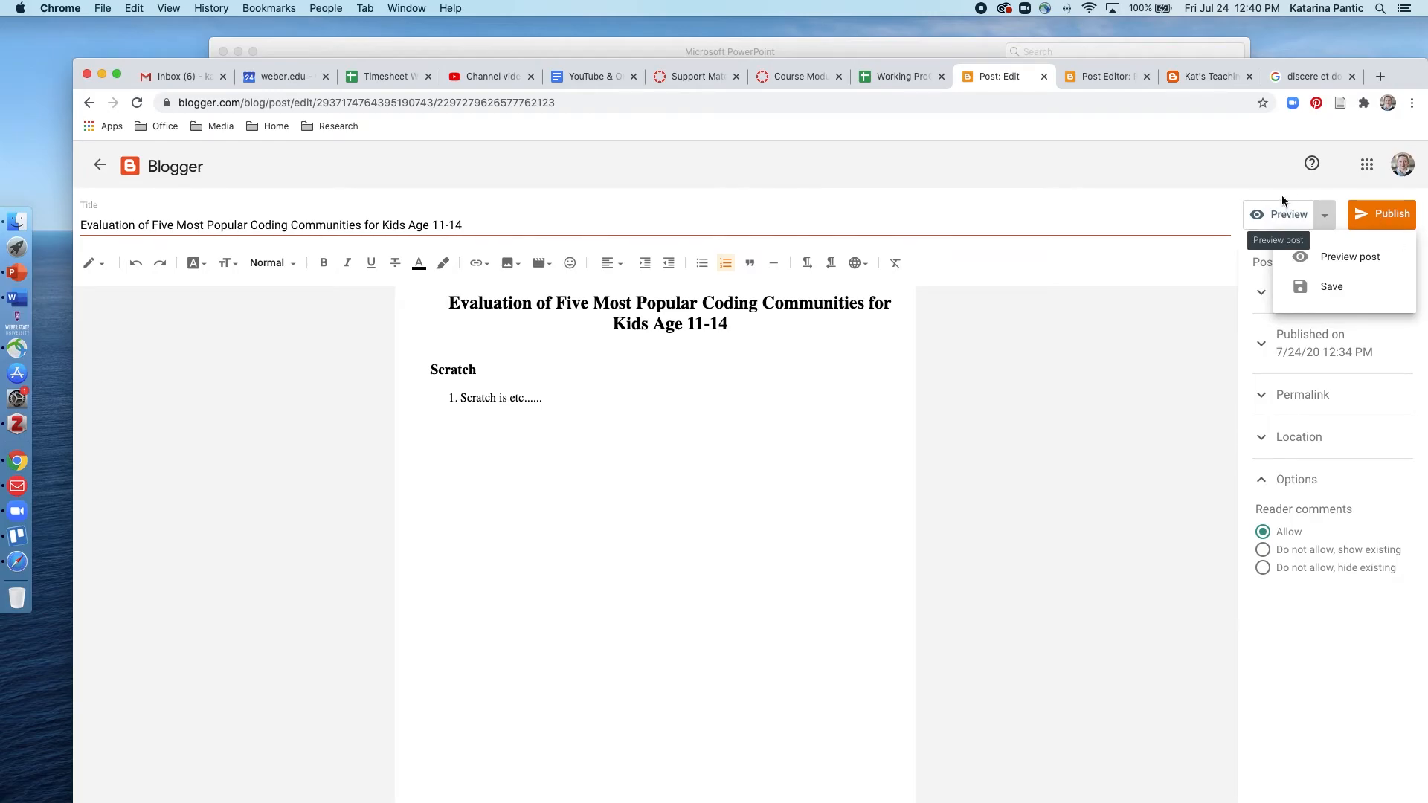
click(922, 220)
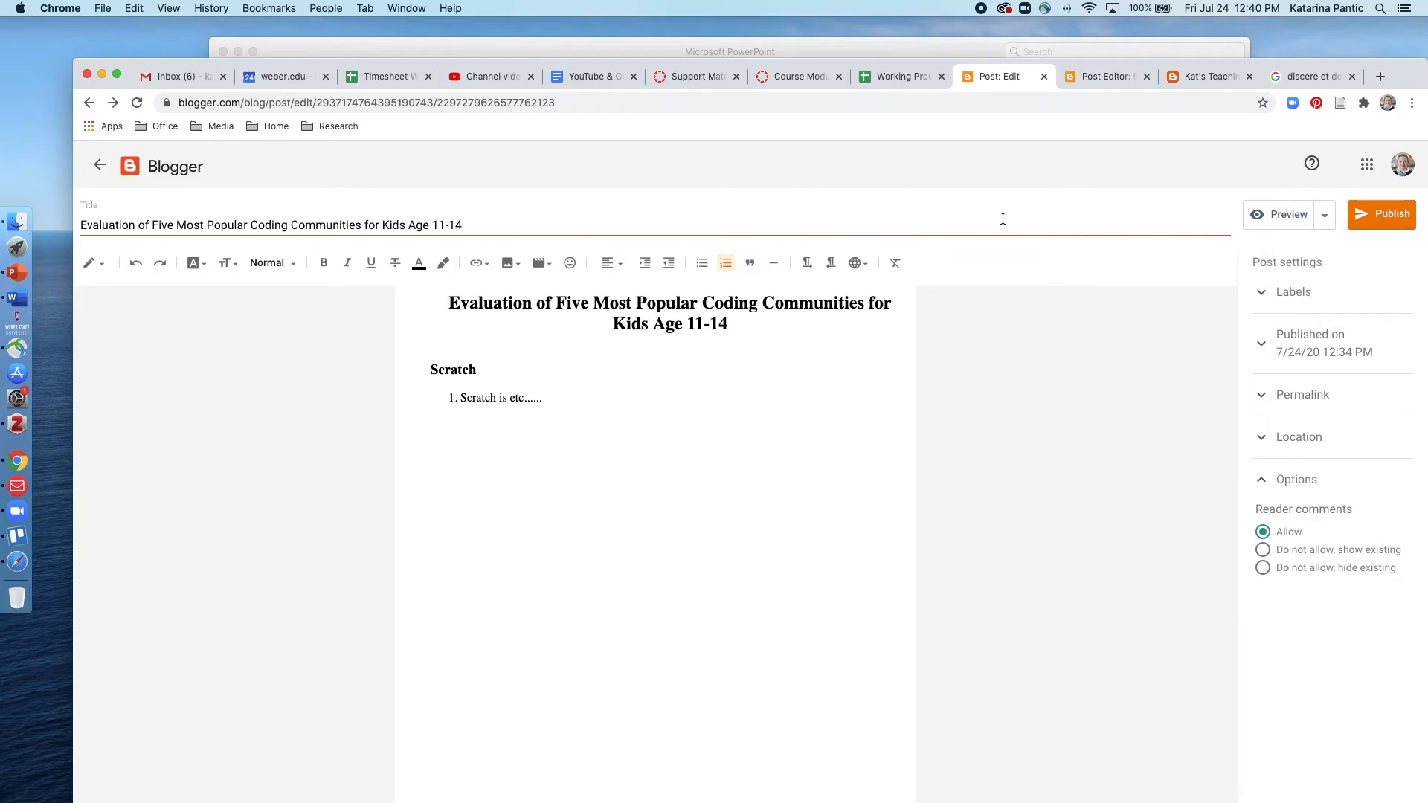
- Publish the coding communities post to the blog
click(1383, 216)
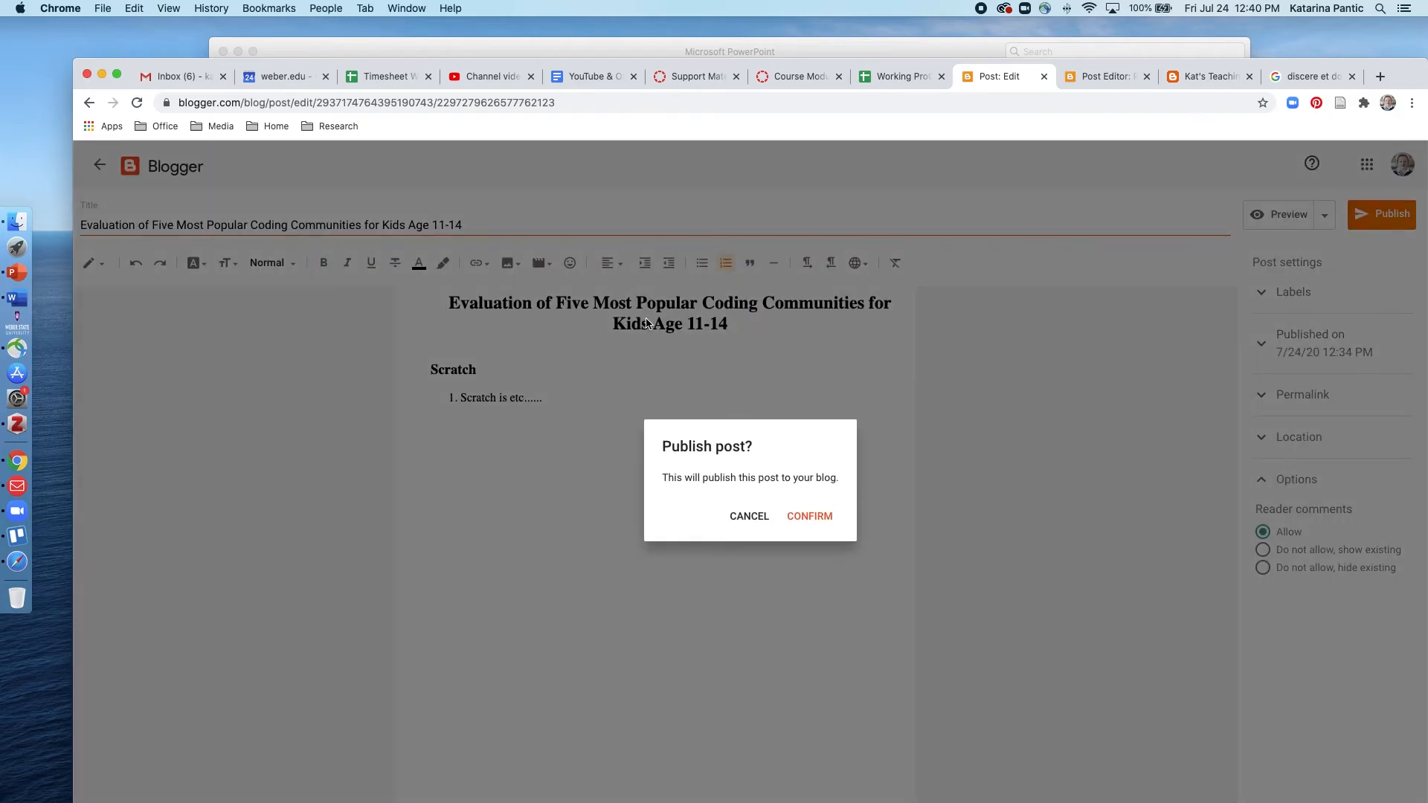
click(816, 521)
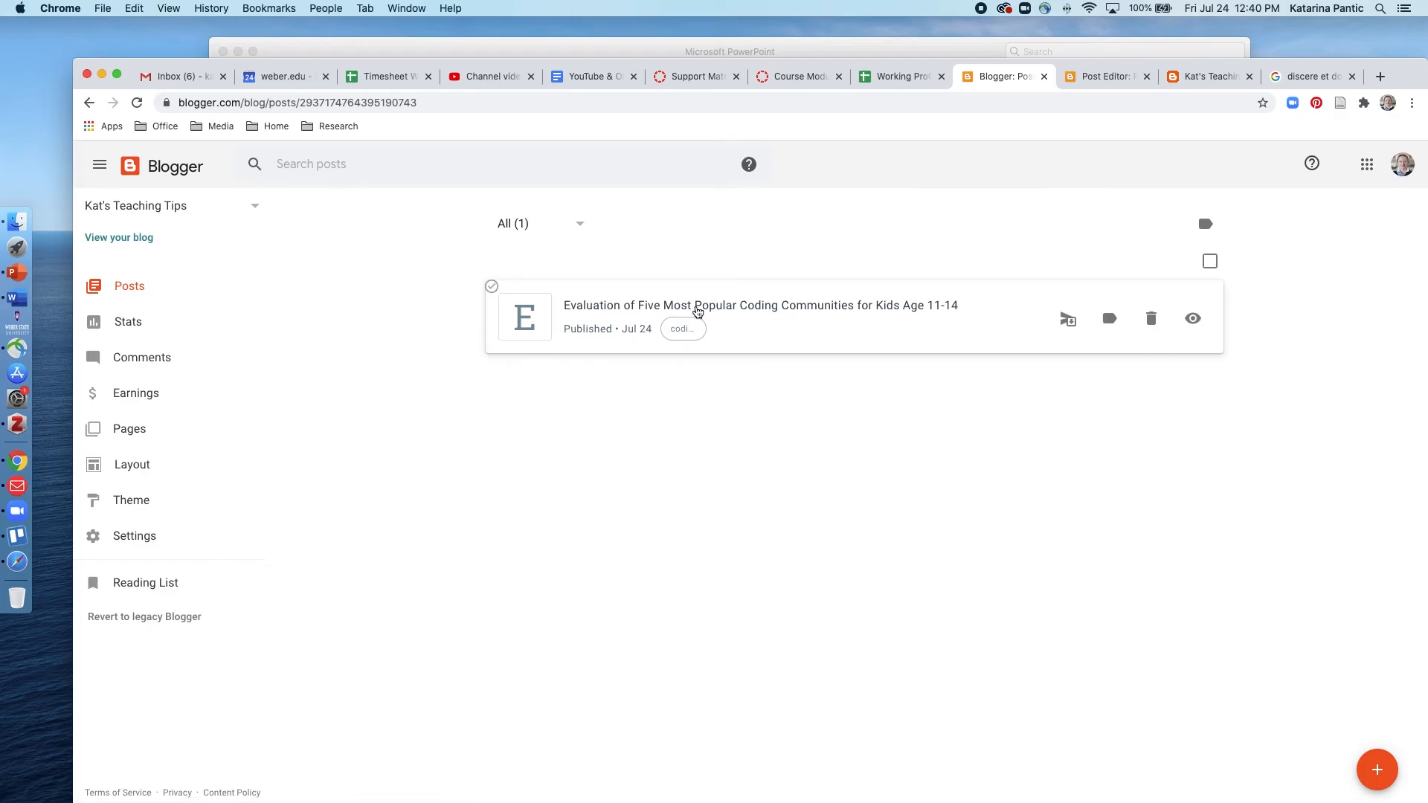
- Set comment moderation to Always in the blog settings and save it
click(145, 537)
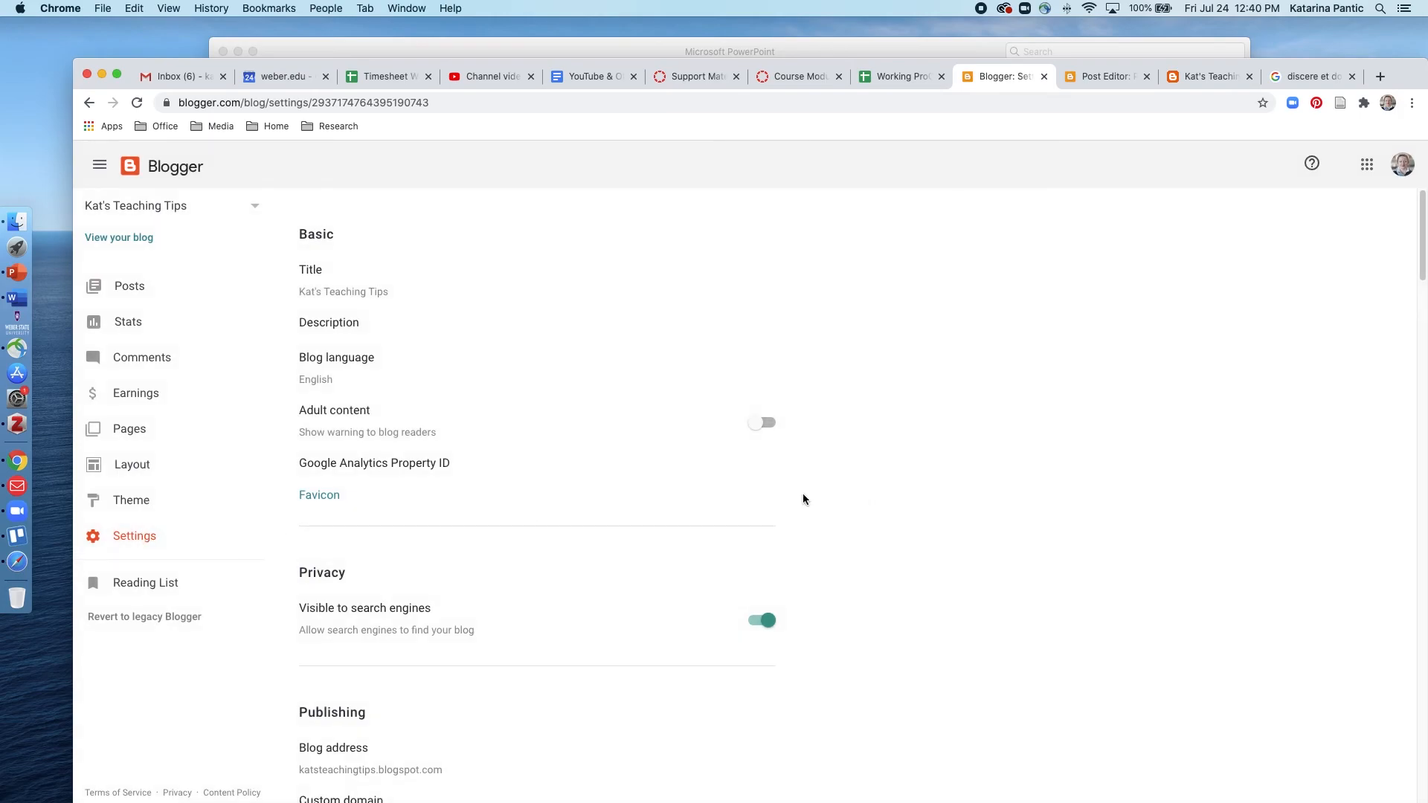
scroll(802, 499, down, 3)
scroll(802, 499, up, 3)
scroll(803, 499, down, 7)
scroll(802, 493, up, 6)
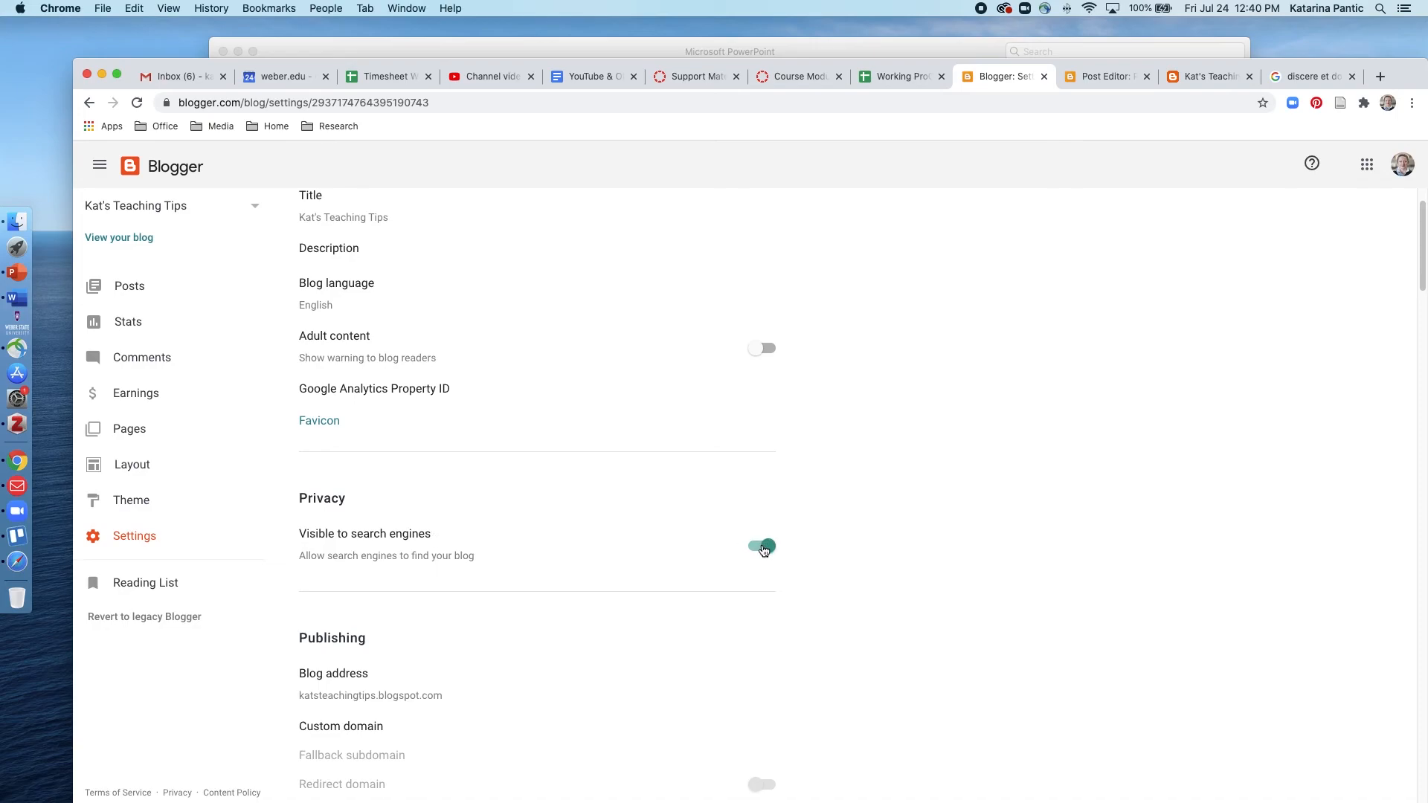
scroll(808, 547, down, 4)
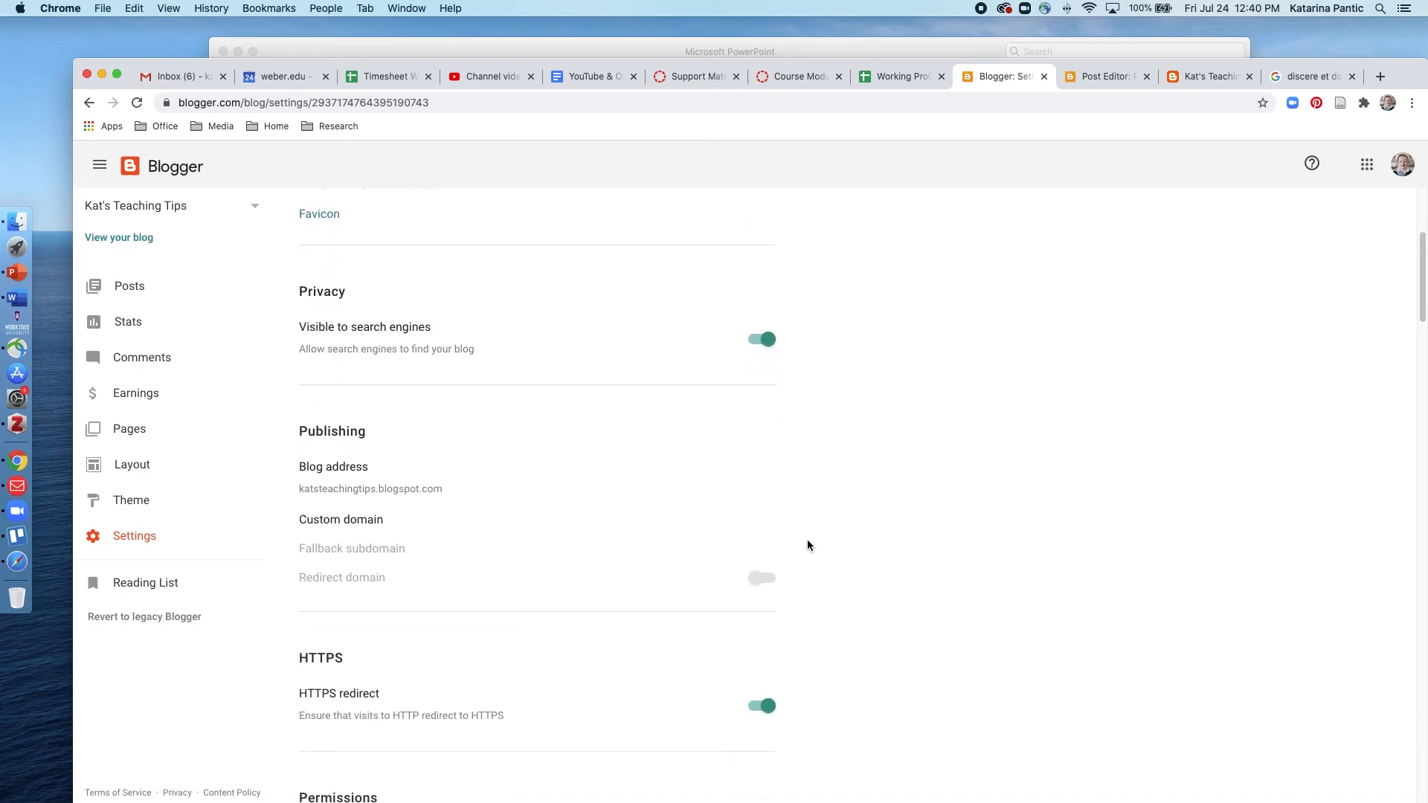
scroll(806, 545, down, 7)
scroll(437, 368, down, 10)
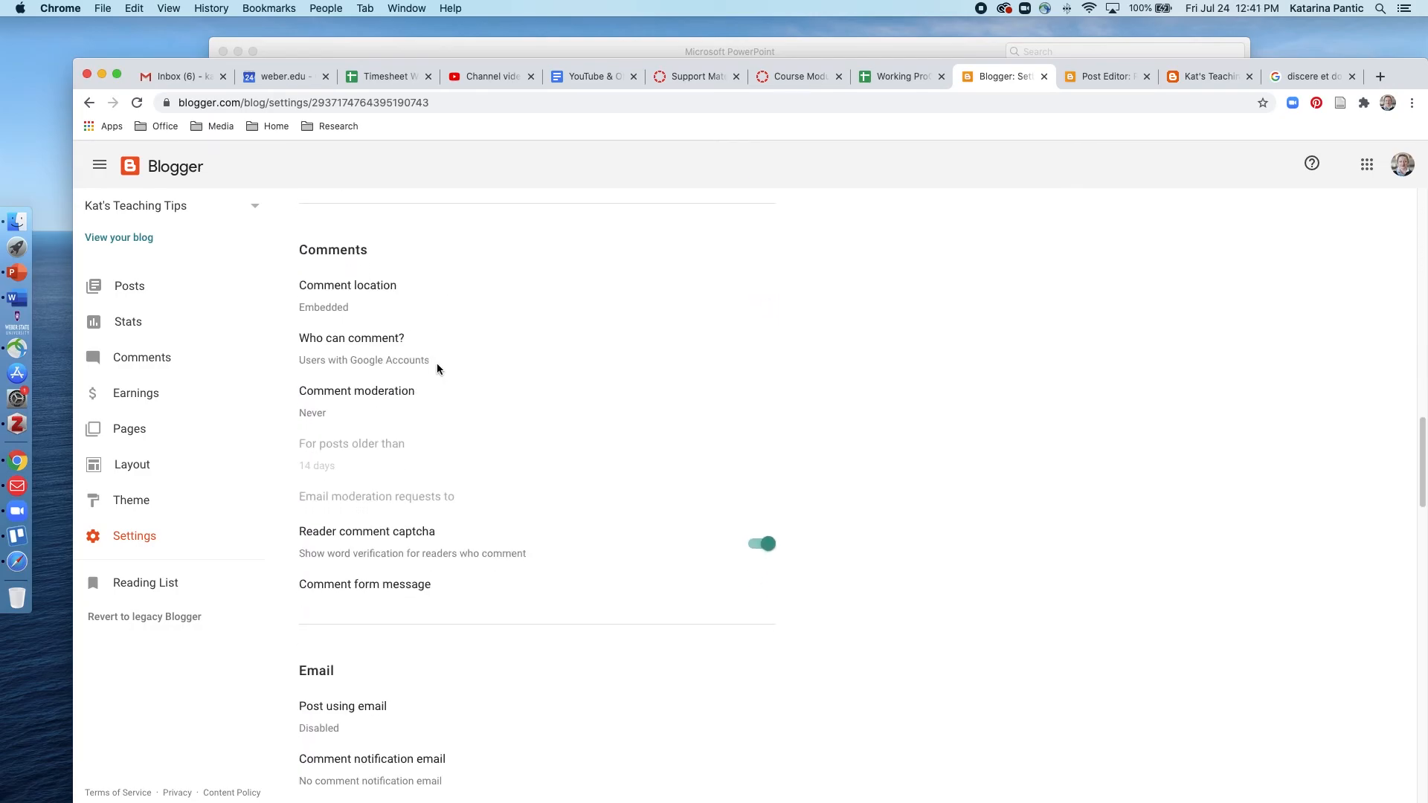
click(403, 398)
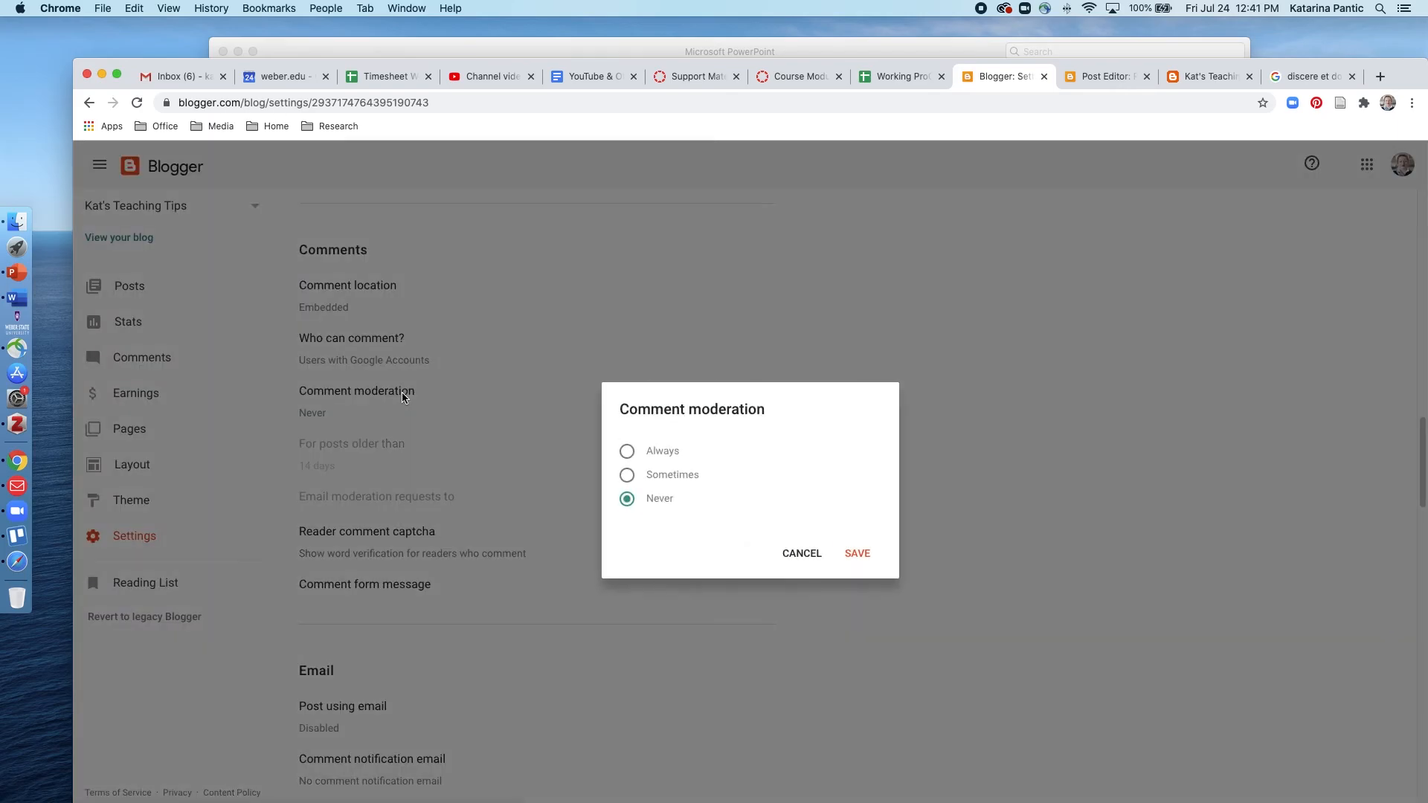
click(671, 453)
click(859, 556)
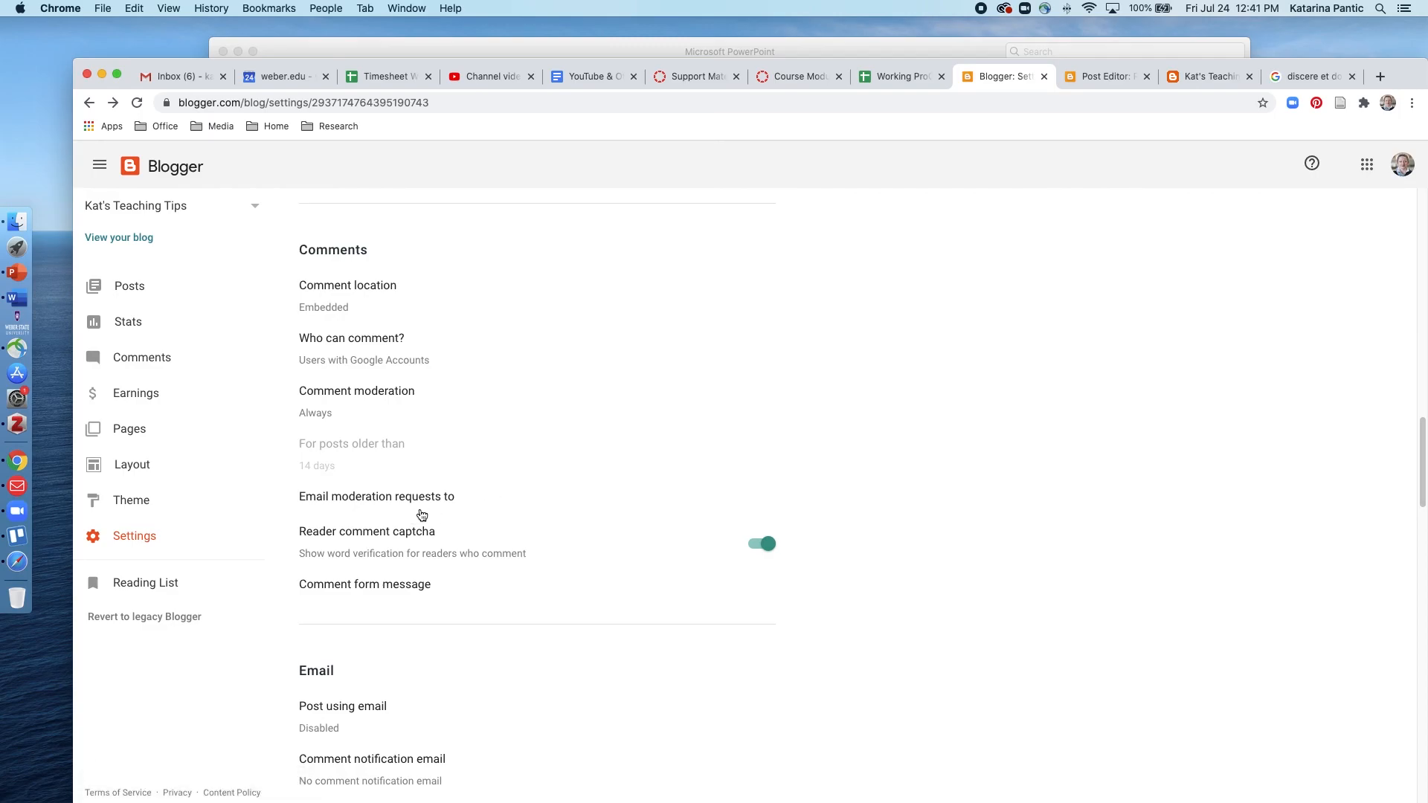
- Look through the remaining blog settings and open the live blog to check the published post
scroll(424, 521, down, 10)
scroll(439, 580, down, 15)
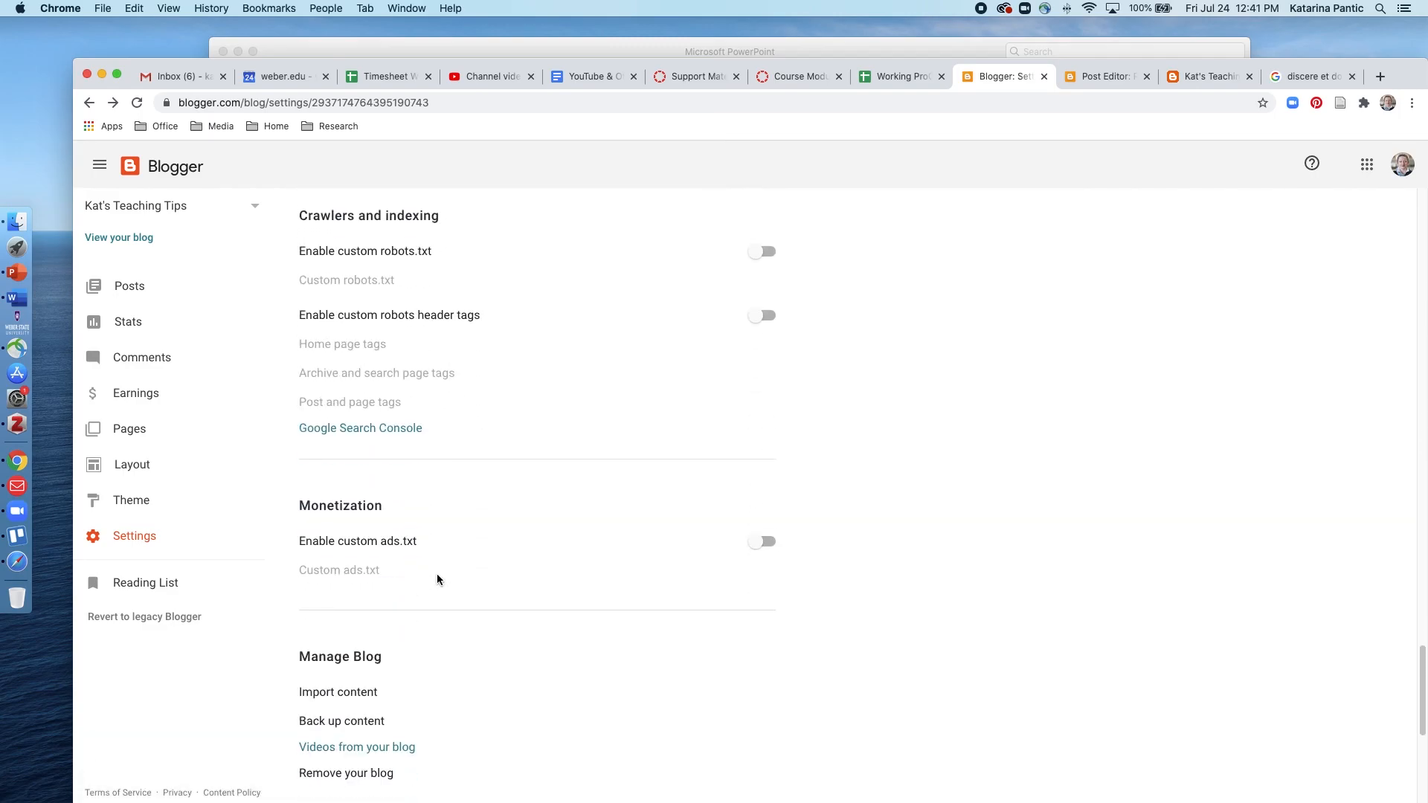
scroll(437, 579, up, 20)
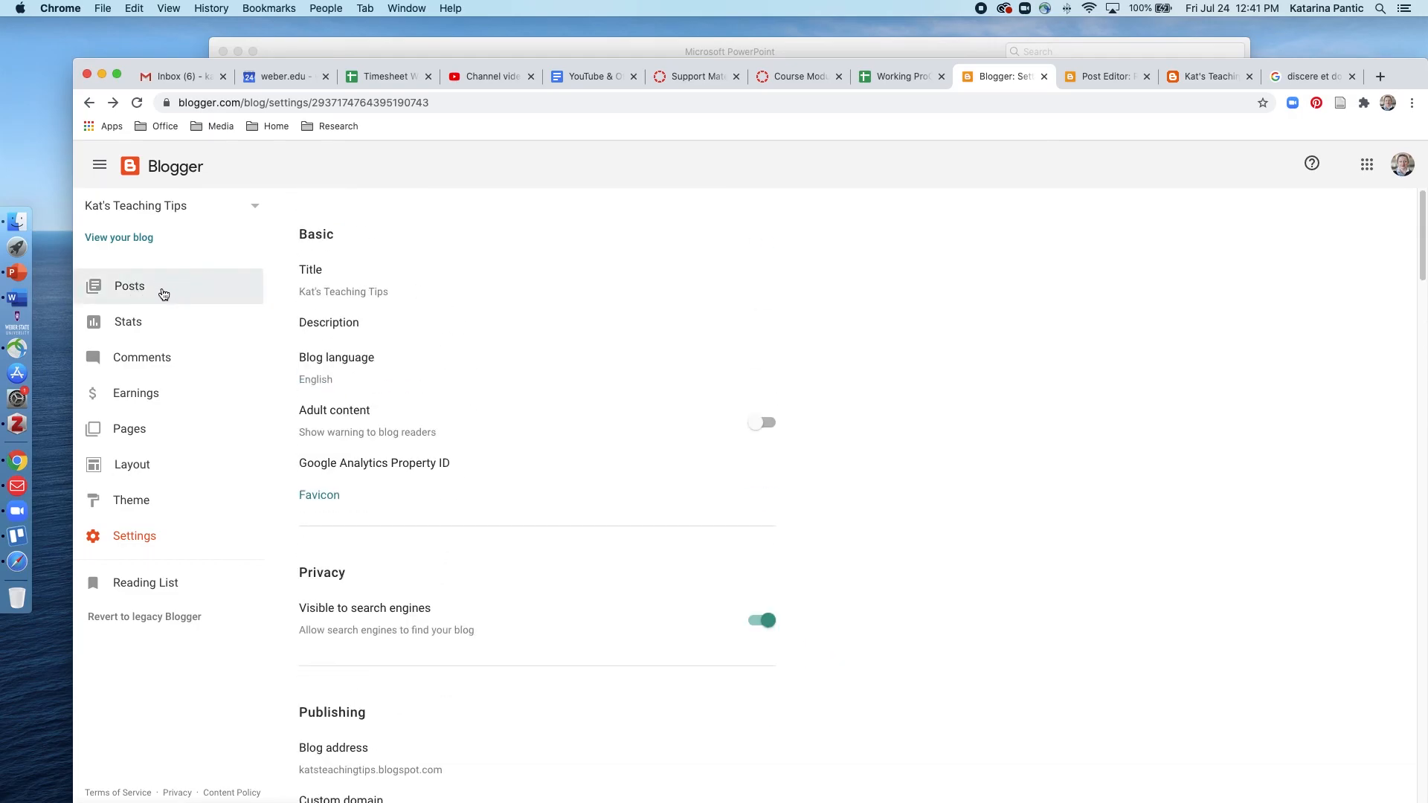
click(121, 238)
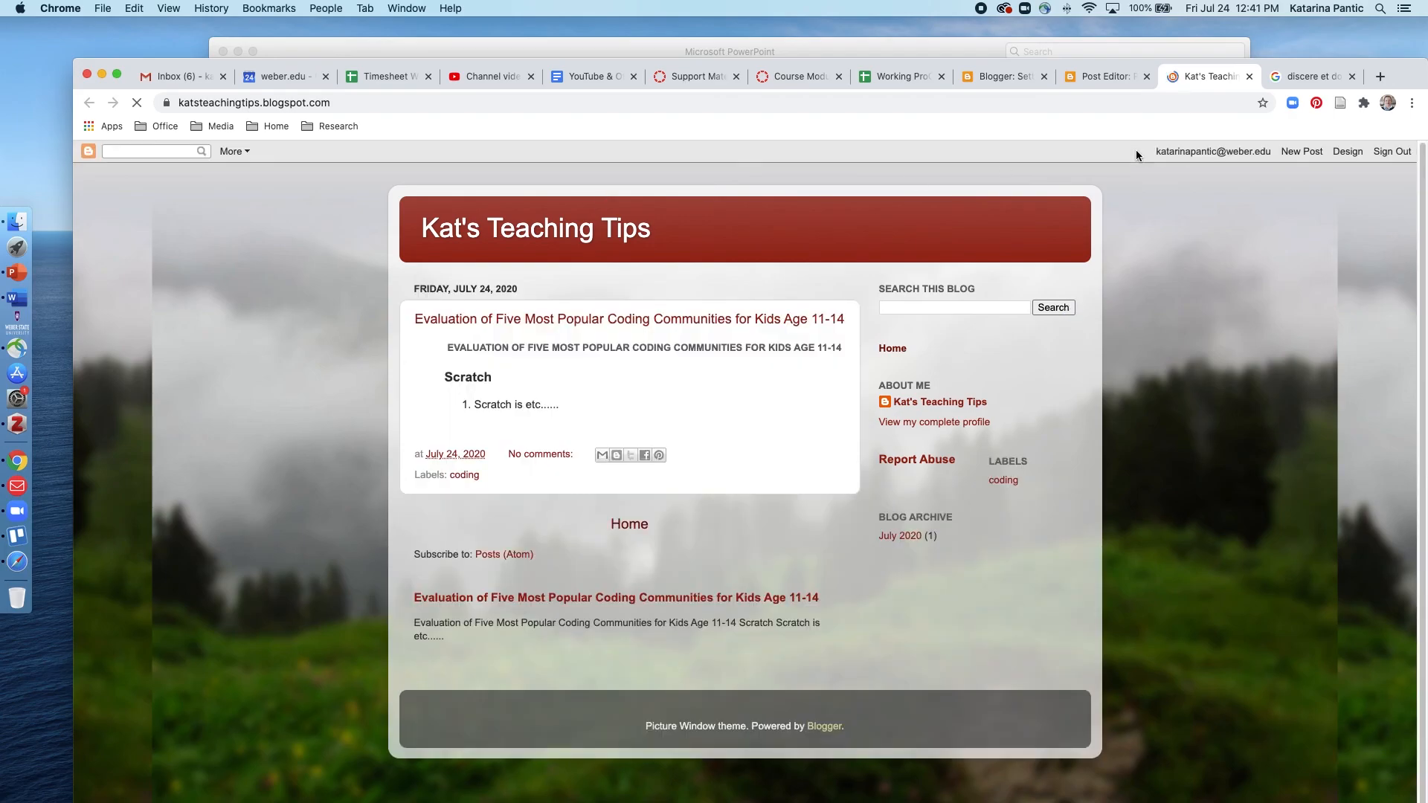